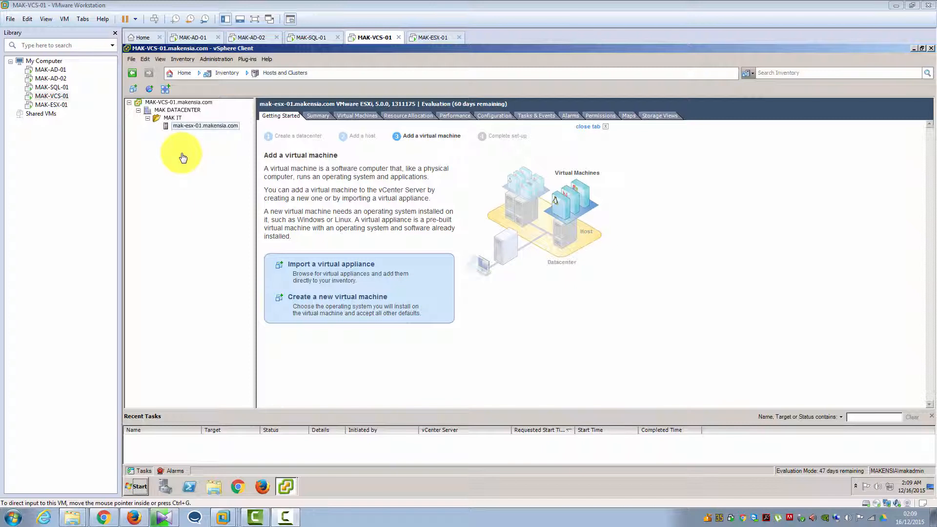
Start creating a new virtual machine on the host mak-esx-01.makensia.com using the Custom configuration
{"action": "left_click", "coordinate": [180, 127]}
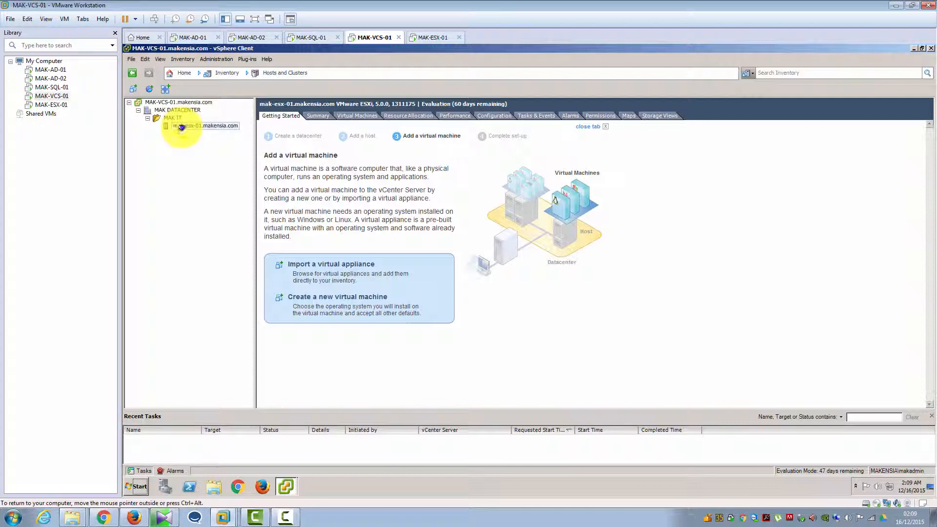
{"action": "right_click", "coordinate": [179, 127]}
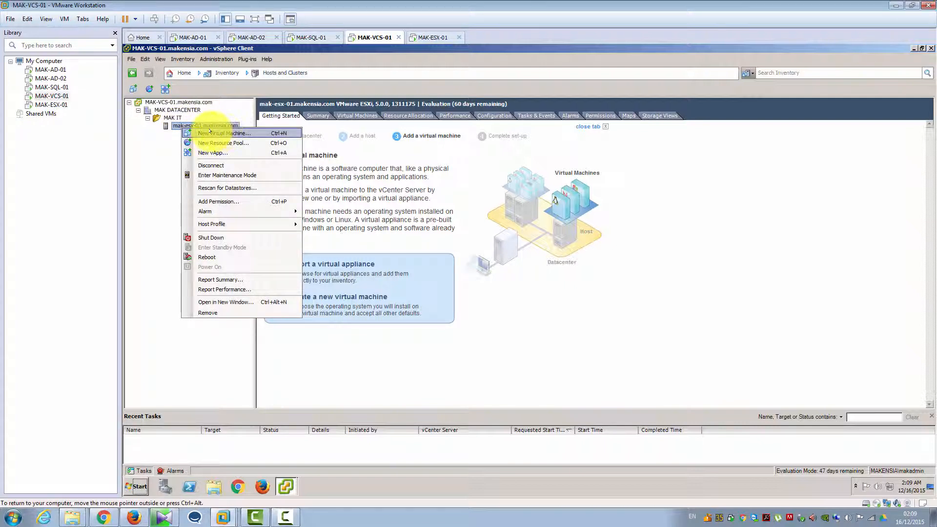
{"action": "left_click", "coordinate": [227, 135]}
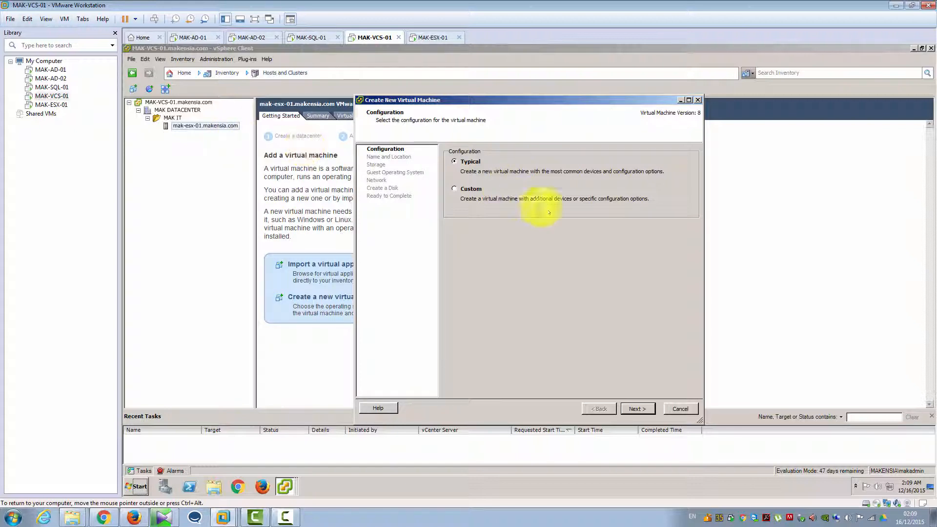
{"action": "left_click", "coordinate": [473, 188]}
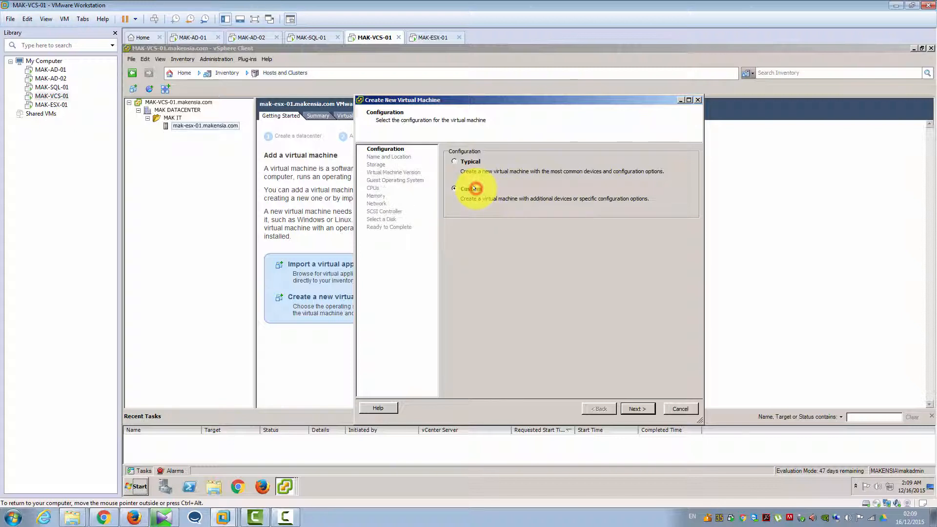
{"action": "left_click", "coordinate": [638, 409]}
{"action": "left_click", "coordinate": [638, 409]}
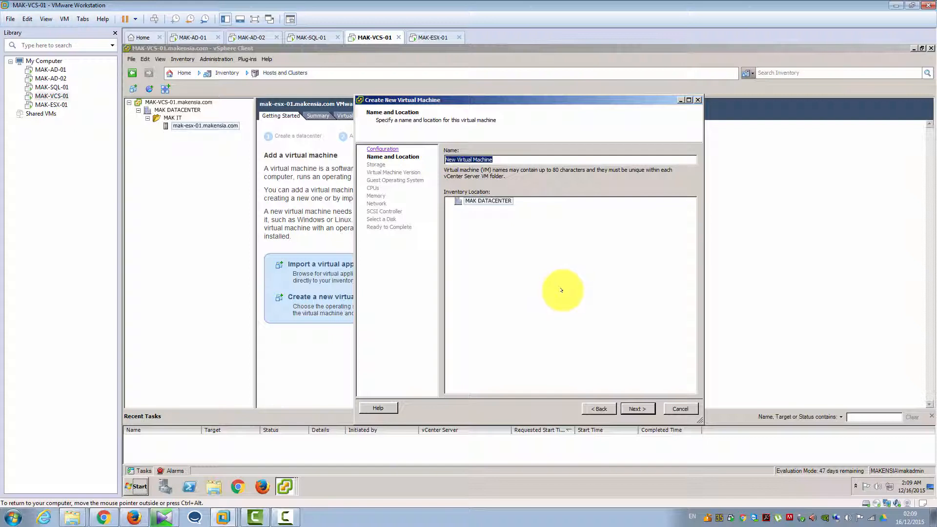
Name the virtual machine MAK-VHI-01 in MAK DATACENTER and store its files on datastore1
{"action": "type", "text": "MA"}
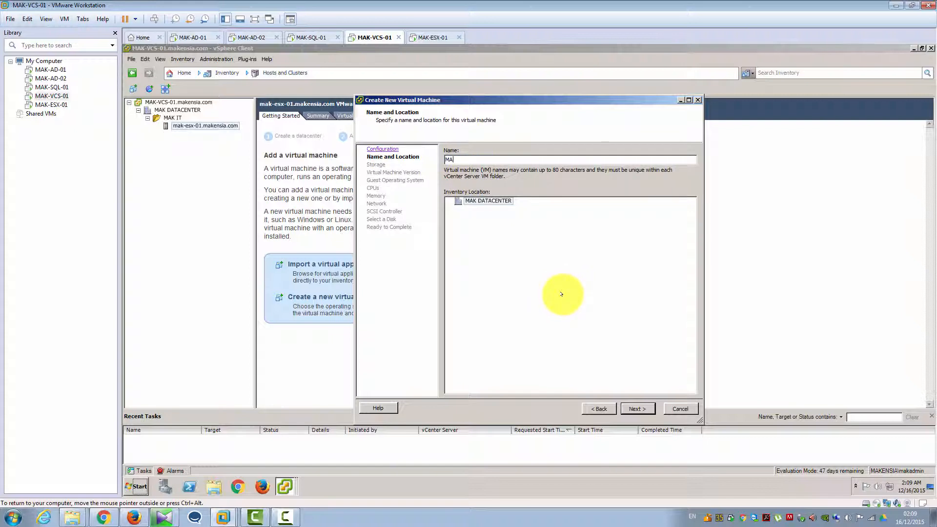
{"action": "type", "text": "K-VHI-01"}
{"action": "left_click", "coordinate": [637, 406]}
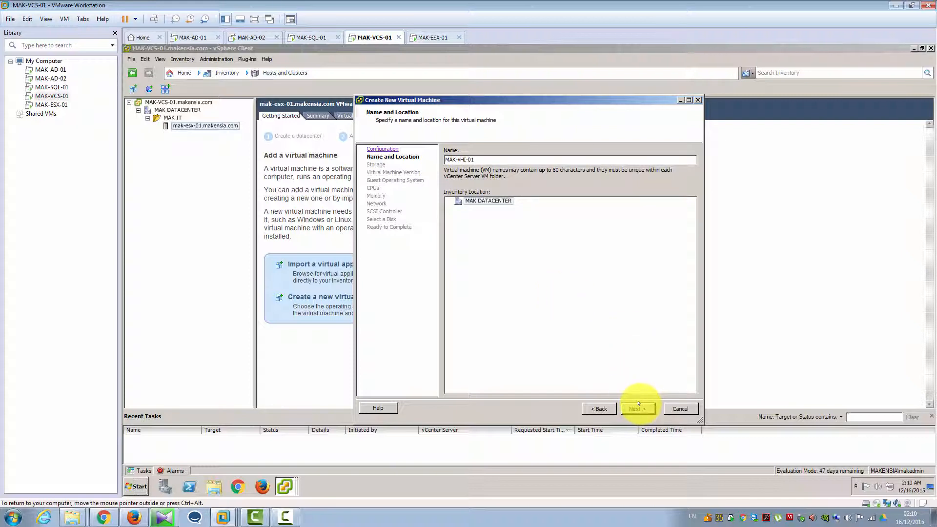
{"action": "left_click", "coordinate": [639, 406]}
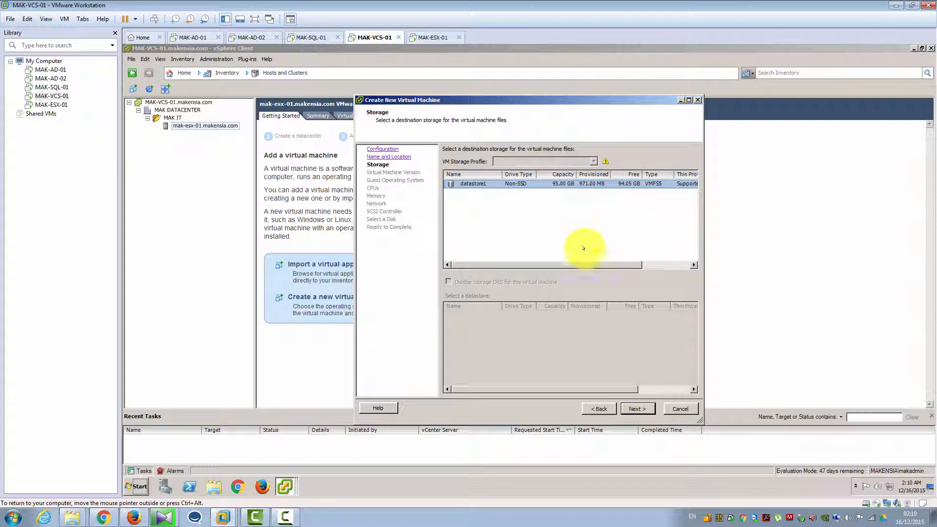
{"action": "left_click", "coordinate": [646, 412]}
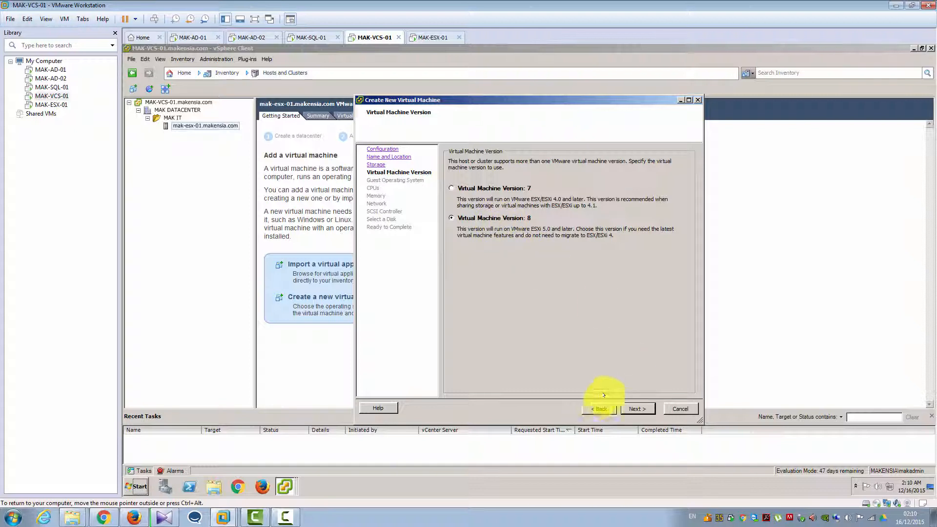
Accept virtual machine version 8 and set the Windows guest operating system to Microsoft Windows 7 (64-bit)
{"action": "left_click", "coordinate": [629, 410]}
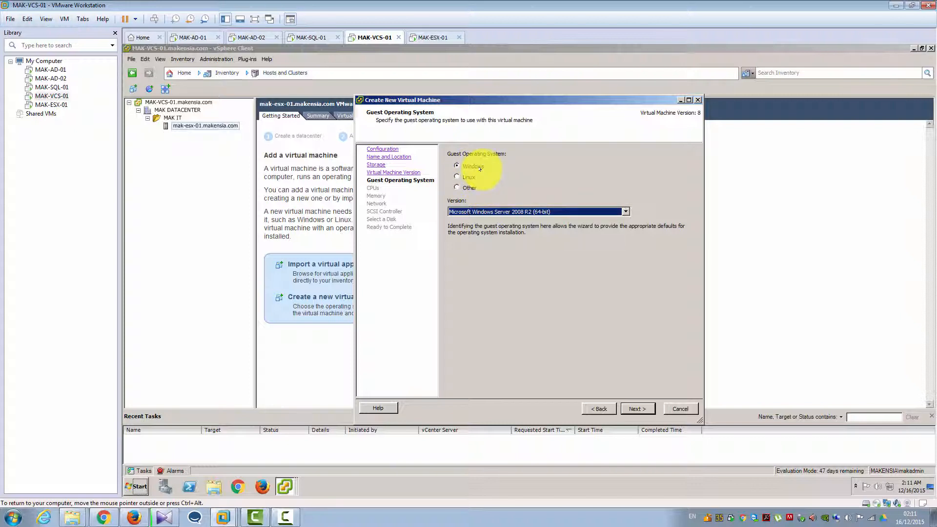
{"action": "left_click", "coordinate": [488, 211]}
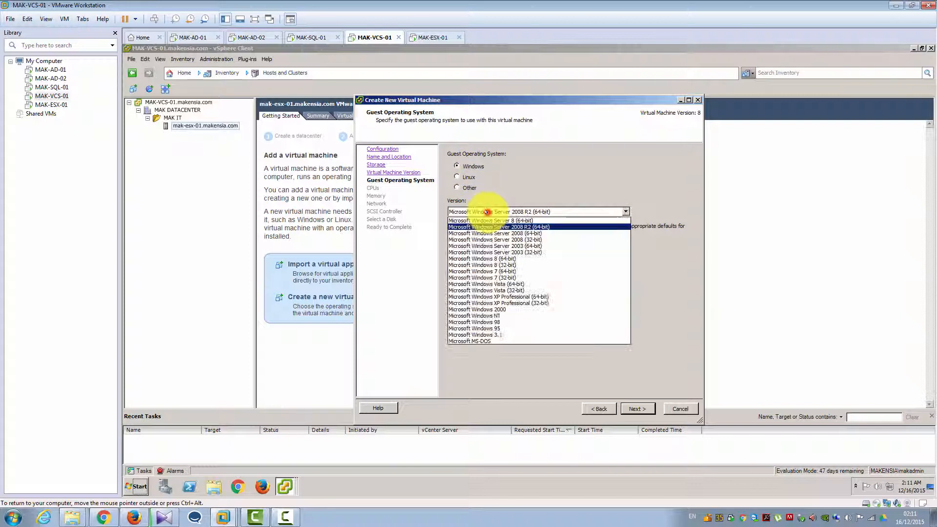
{"action": "left_click", "coordinate": [495, 270]}
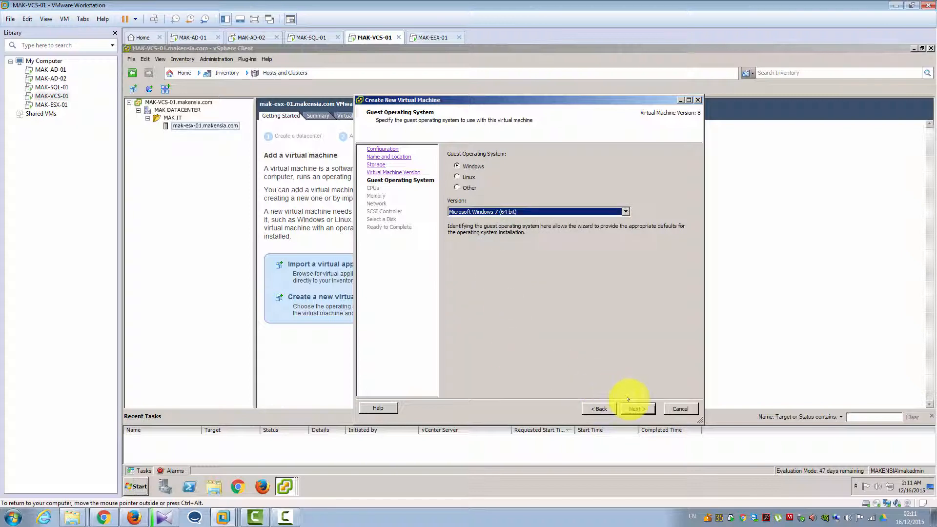
{"action": "left_click", "coordinate": [632, 407]}
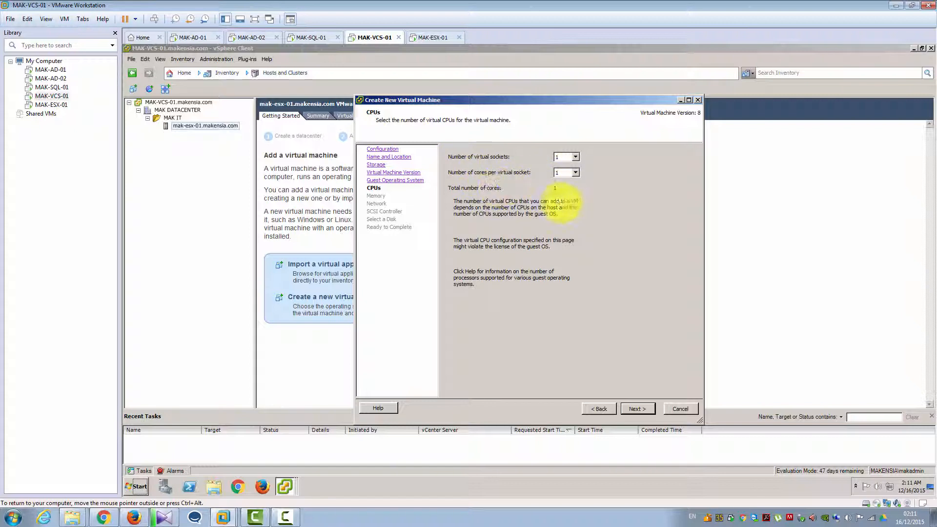
Accept one single-core CPU socket and 2 GB of memory, and connect NIC 1 to VM Network with the VMXNET 3 adapter
{"action": "left_click", "coordinate": [635, 409]}
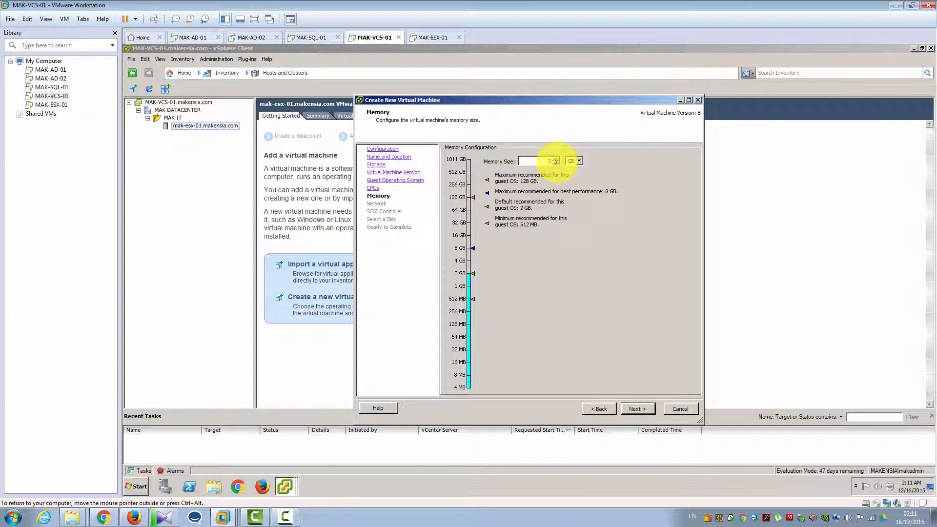
{"action": "left_click", "coordinate": [634, 408]}
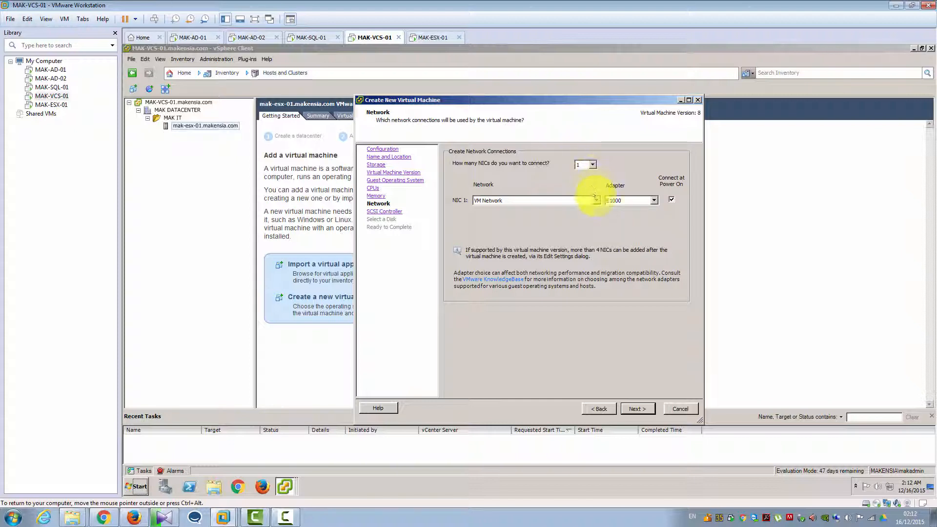
{"action": "left_click", "coordinate": [595, 199]}
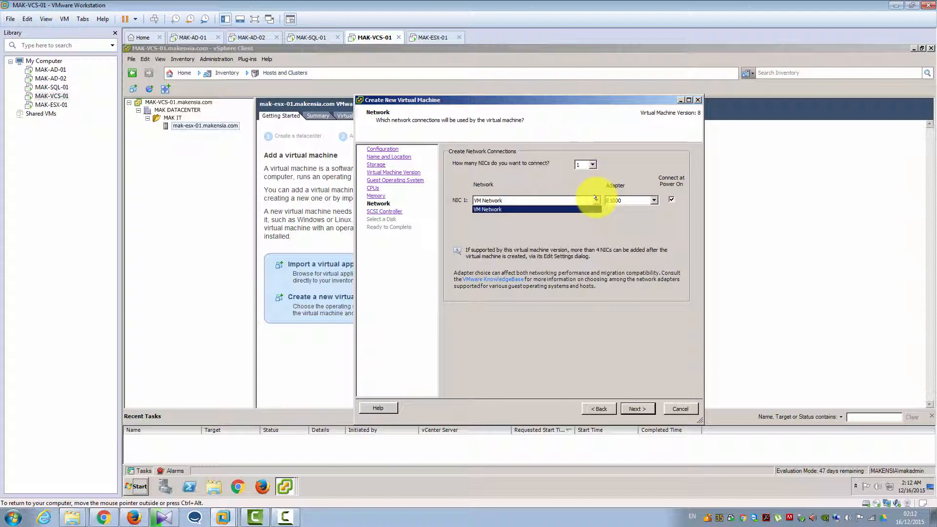
{"action": "left_click", "coordinate": [595, 198]}
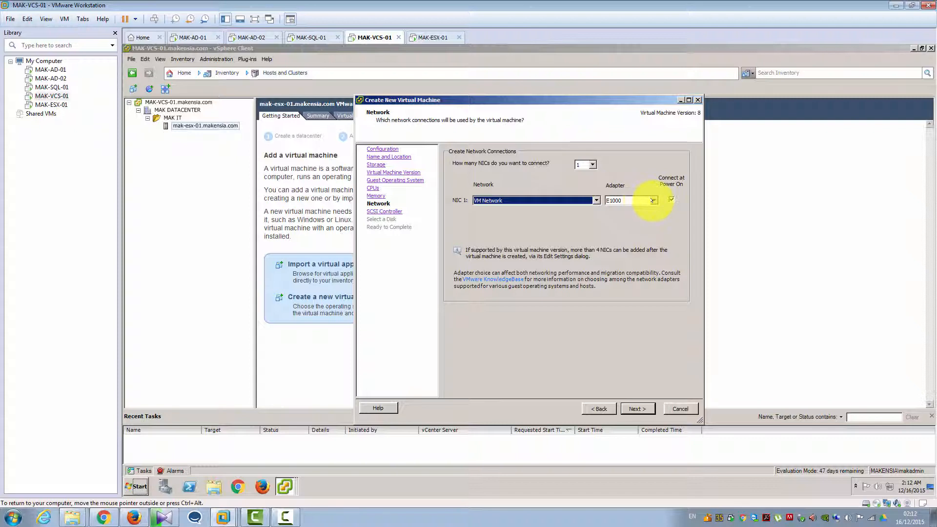
{"action": "left_click", "coordinate": [652, 200]}
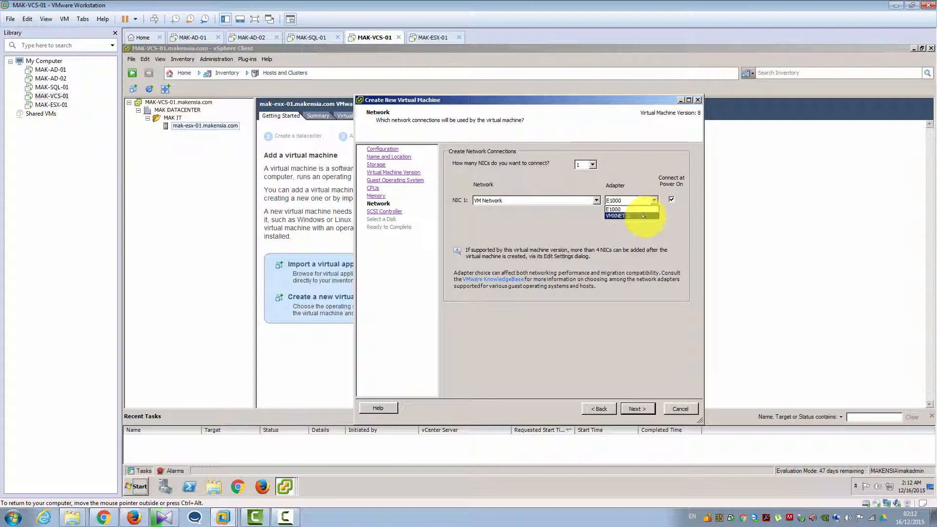
{"action": "left_click", "coordinate": [643, 216]}
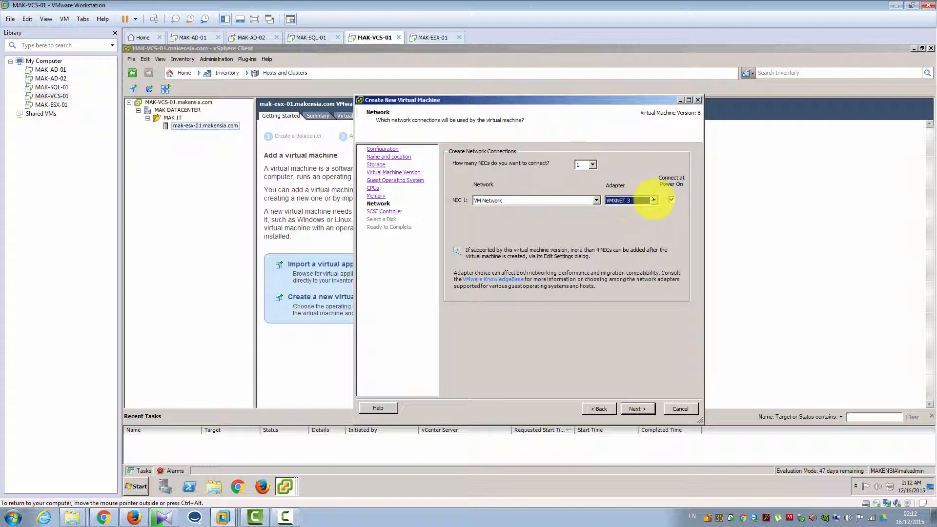
{"action": "left_click", "coordinate": [654, 200]}
{"action": "left_click", "coordinate": [654, 200]}
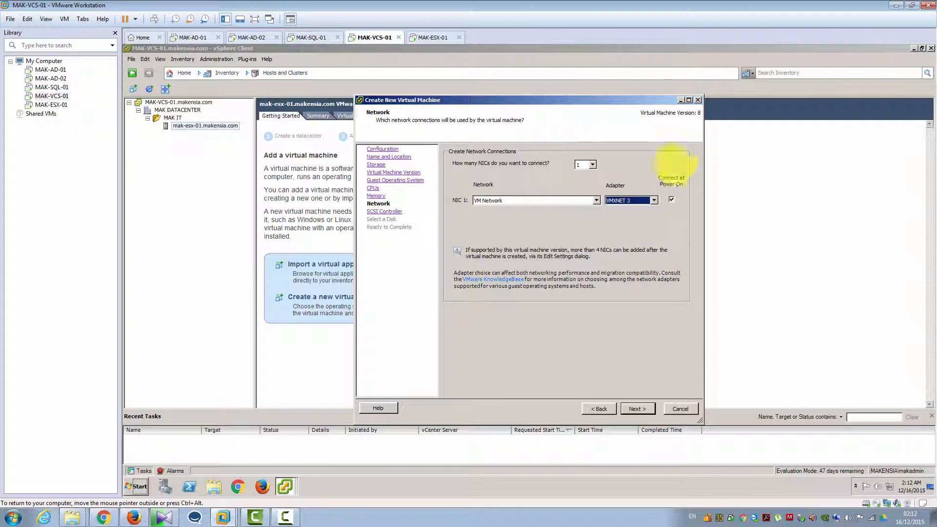
{"action": "left_click", "coordinate": [635, 409]}
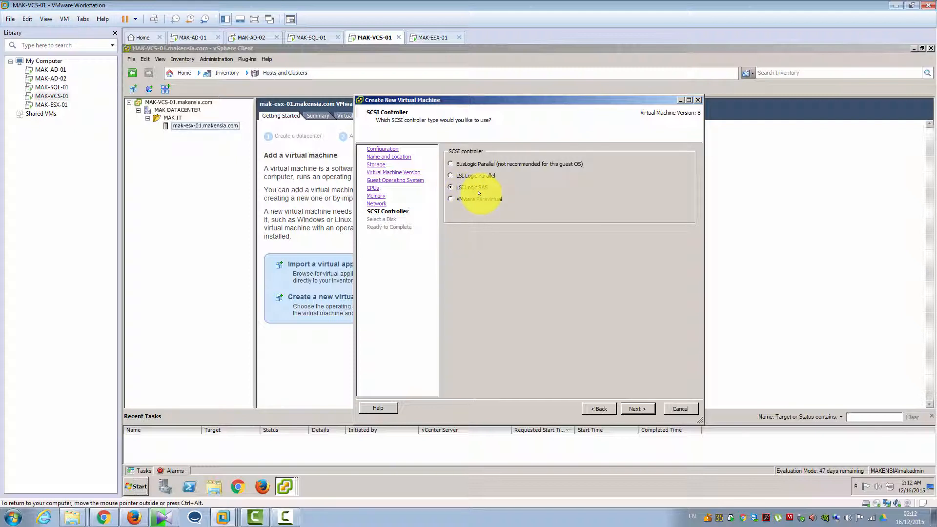
Accept the LSI Logic SAS controller and define a new 25 GB thin-provisioned disk stored with the virtual machine, keeping the default advanced options
{"action": "left_click", "coordinate": [624, 408]}
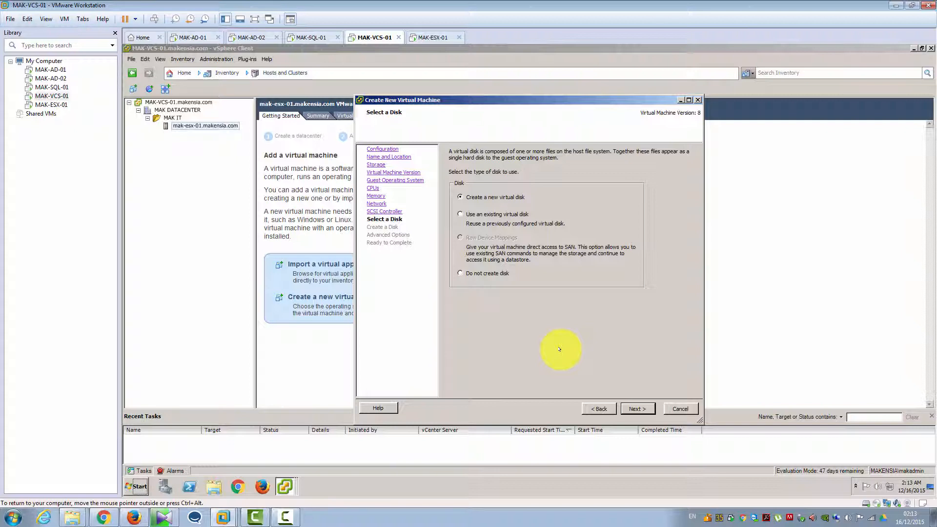
{"action": "left_click", "coordinate": [640, 409]}
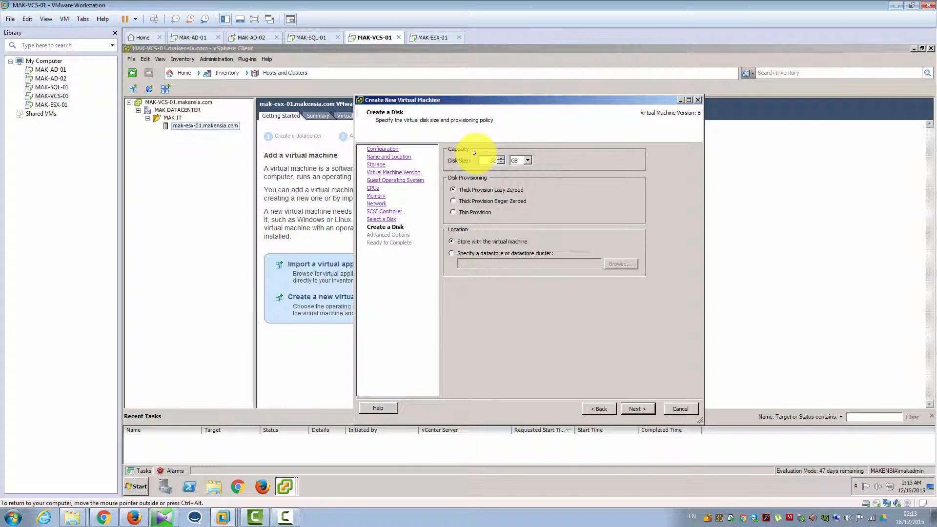
{"action": "left_click_drag", "start_coordinate": [483, 158], "coordinate": [498, 166]}
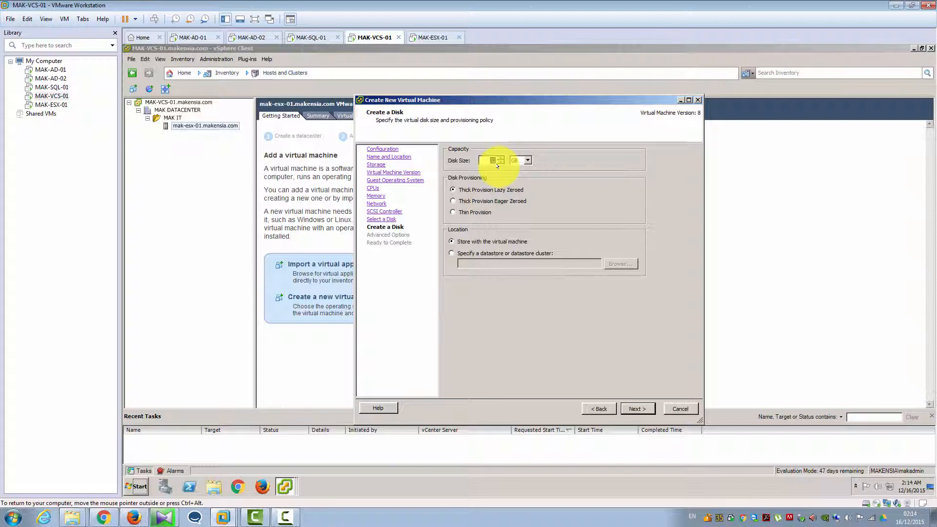
{"action": "type", "text": "22"}
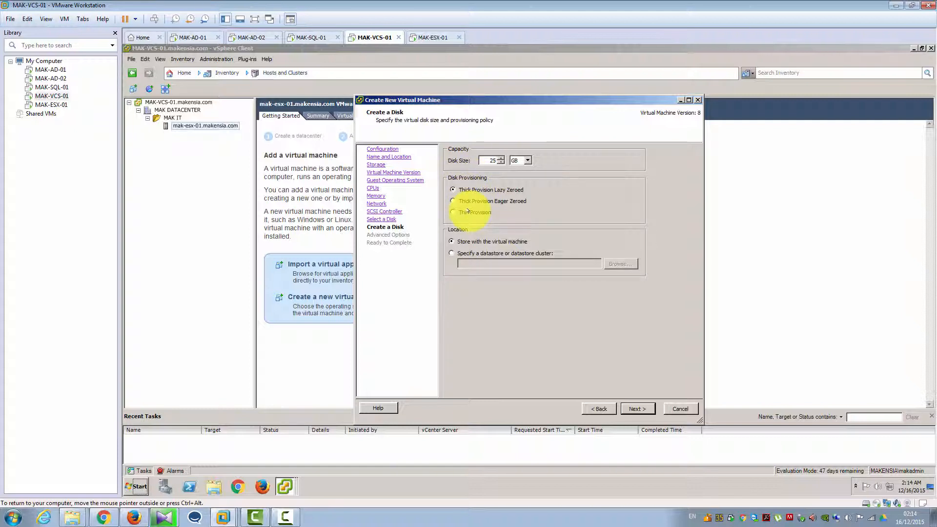
{"action": "left_click", "coordinate": [467, 211]}
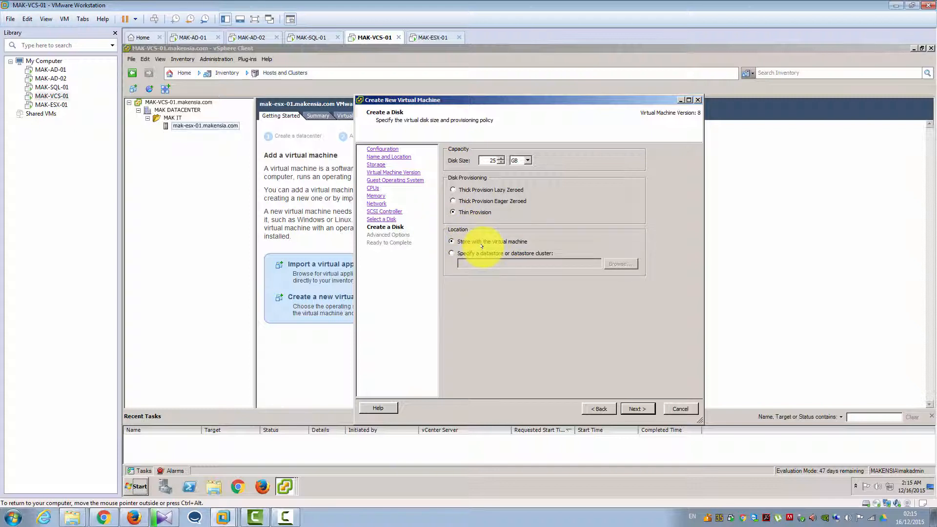
{"action": "left_click", "coordinate": [644, 405]}
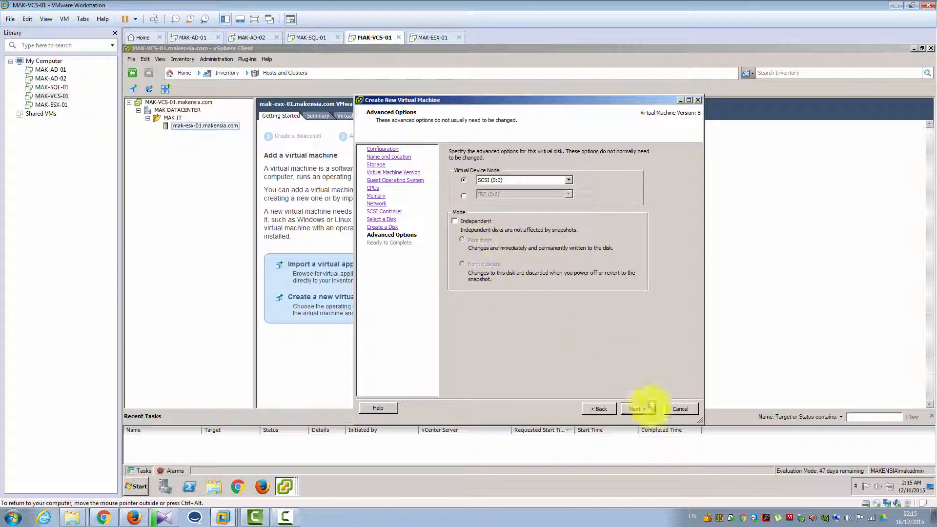
{"action": "left_click", "coordinate": [639, 410]}
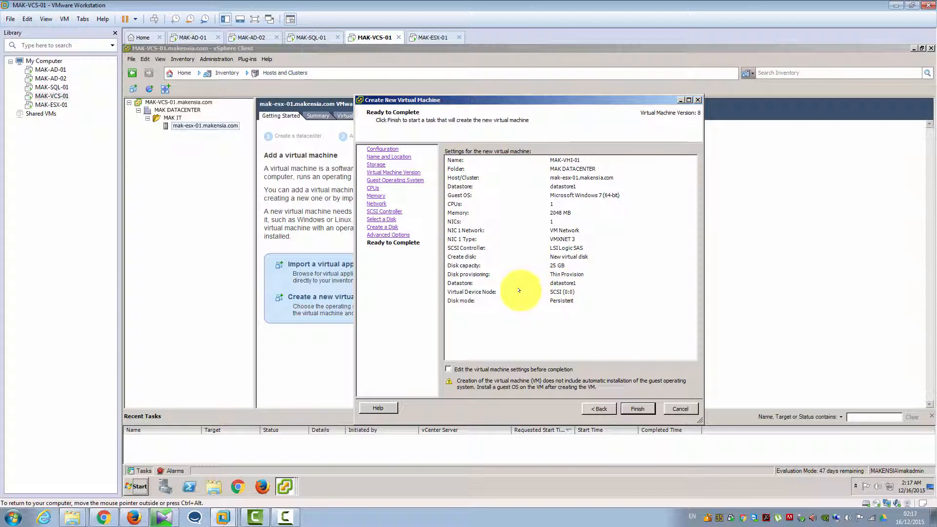
Choose to edit the virtual machine settings before completion and remove the new floppy drive from the hardware
{"action": "left_click", "coordinate": [448, 369]}
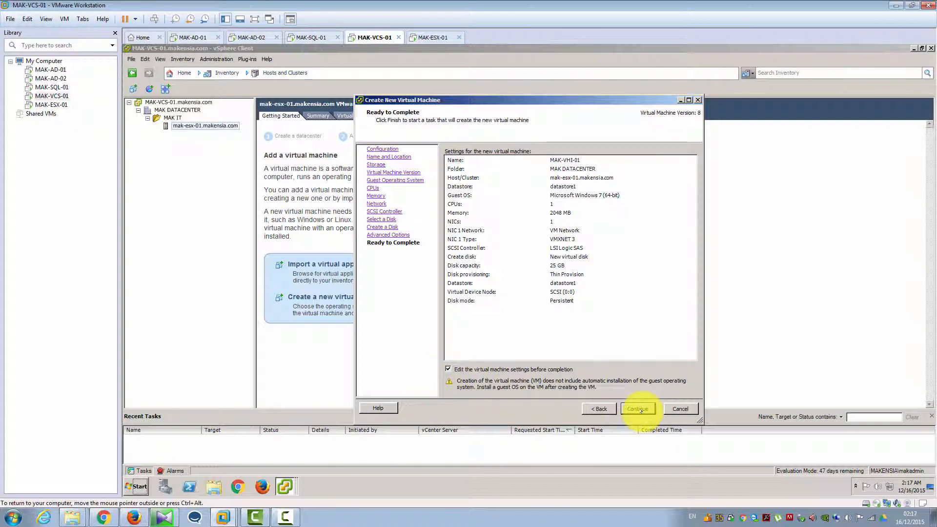
{"action": "left_click", "coordinate": [639, 409]}
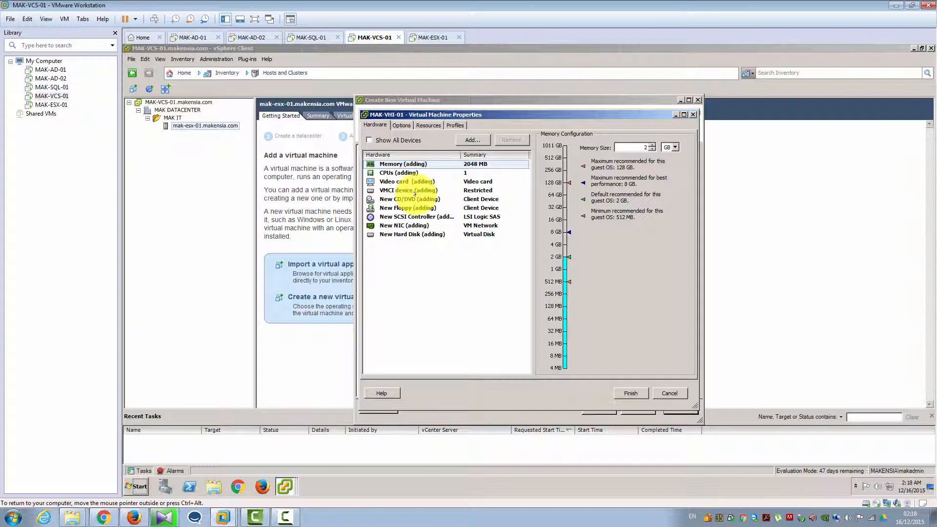
{"action": "left_click", "coordinate": [389, 208]}
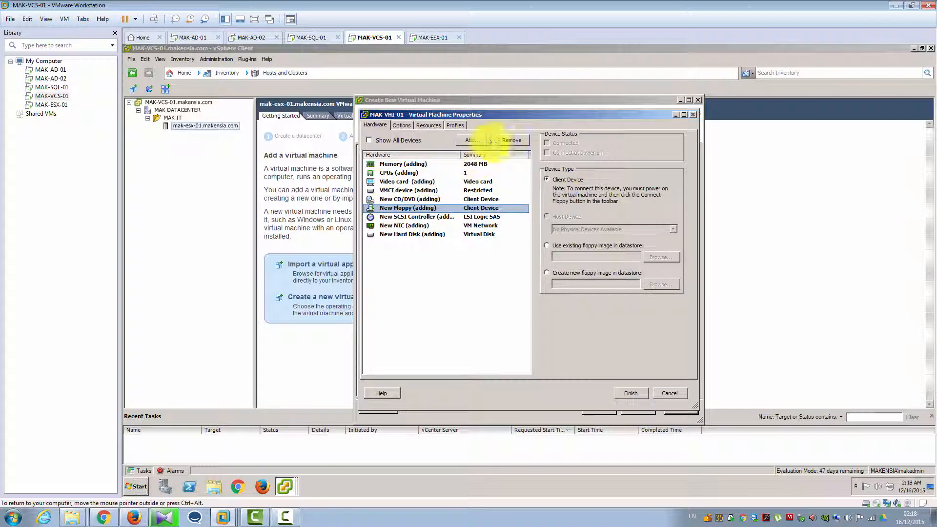
{"action": "left_click", "coordinate": [502, 140]}
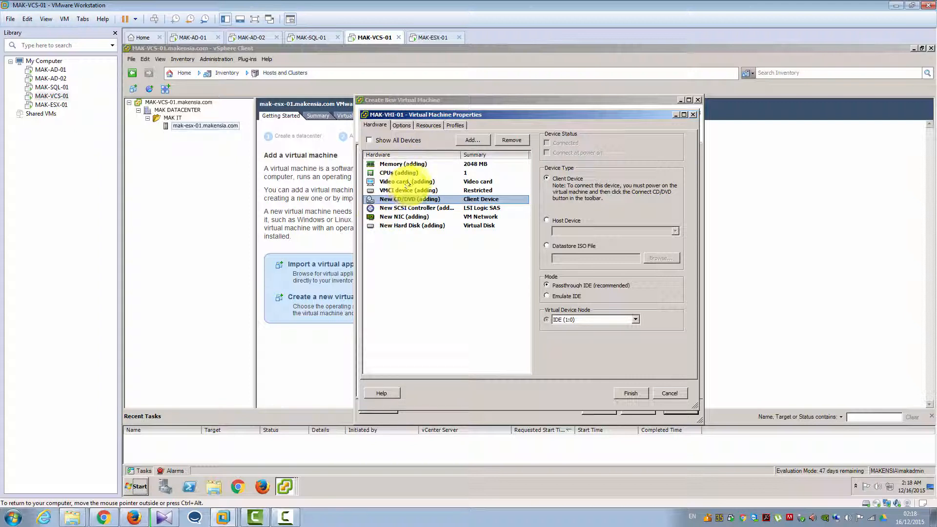
{"action": "left_click", "coordinate": [460, 140]}
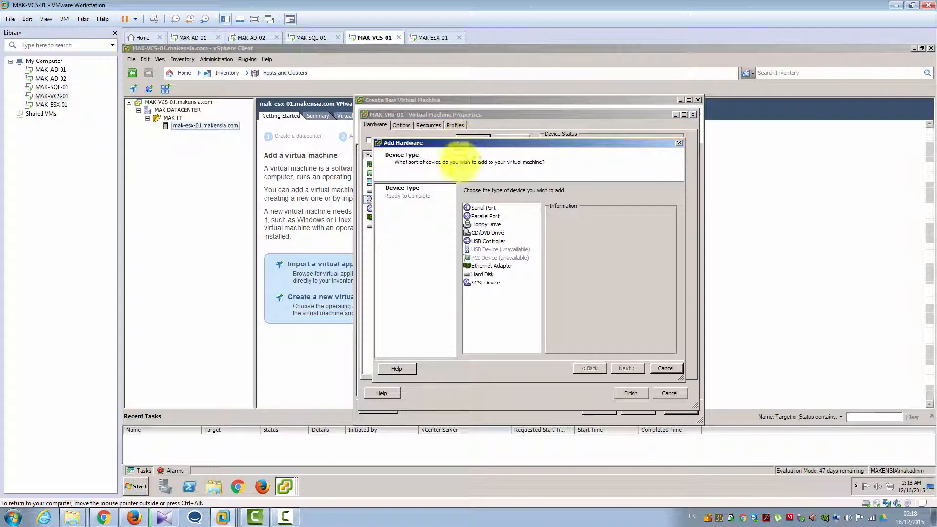
{"action": "left_click", "coordinate": [481, 273]}
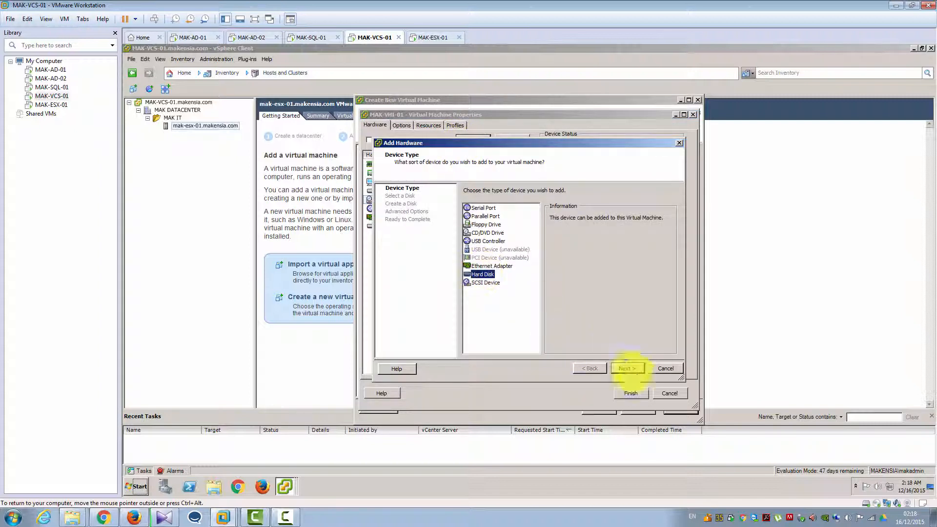
{"action": "left_click", "coordinate": [627, 368]}
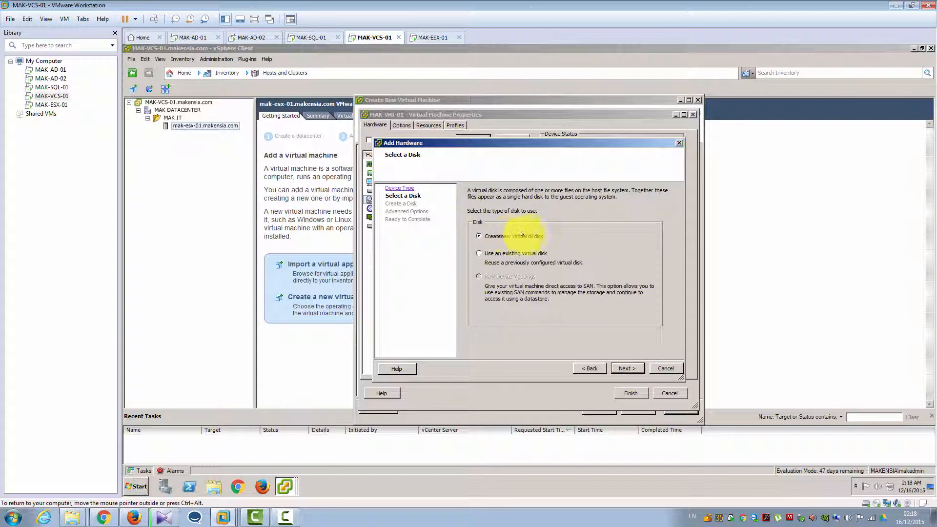
{"action": "left_click", "coordinate": [628, 369]}
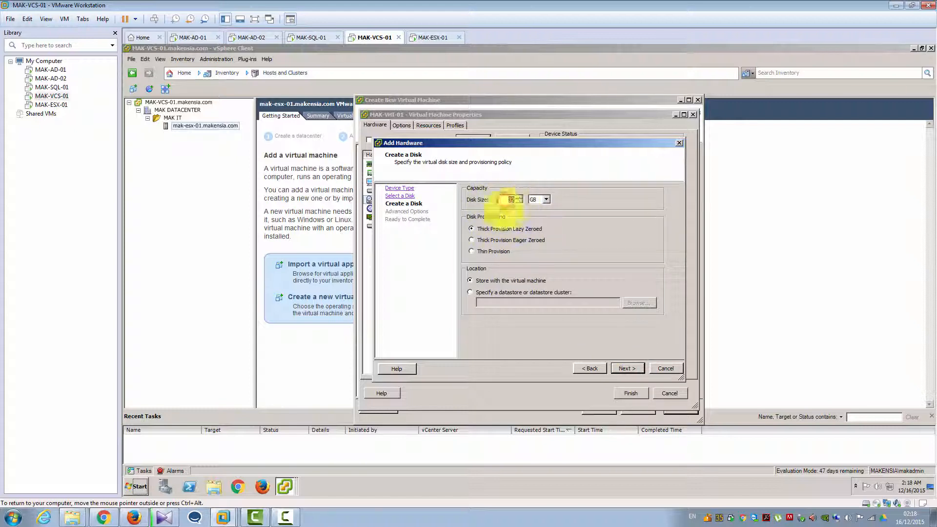
{"action": "double_click", "coordinate": [510, 199]}
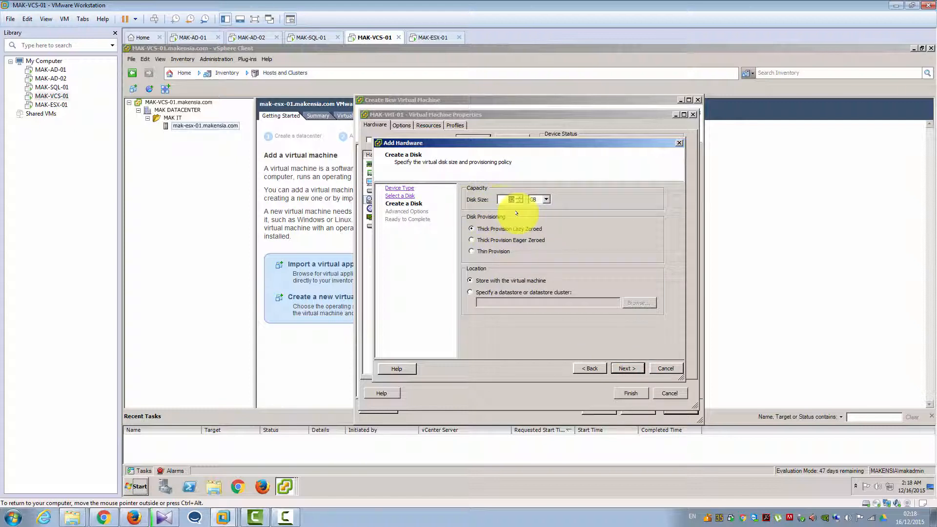
{"action": "left_click", "coordinate": [661, 368]}
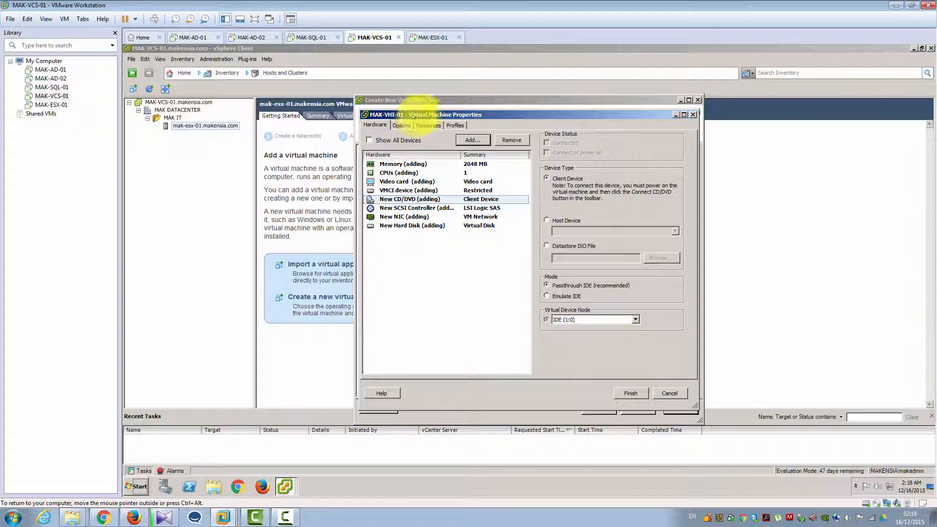
Review the virtual machine's options, resources and profiles, and finish creating MAK-VHI-01 with the adjusted hardware
{"action": "left_click", "coordinate": [406, 125]}
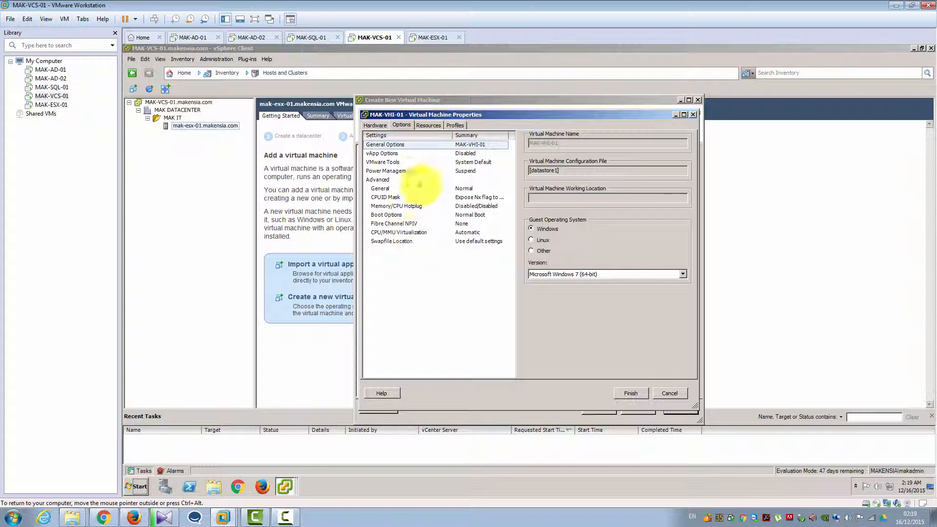
{"action": "left_click", "coordinate": [428, 125]}
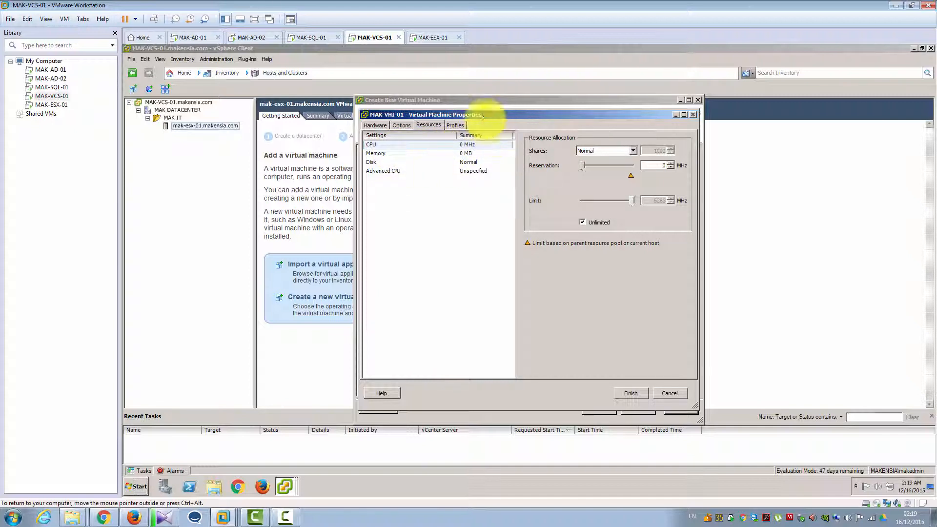
{"action": "left_click", "coordinate": [455, 125]}
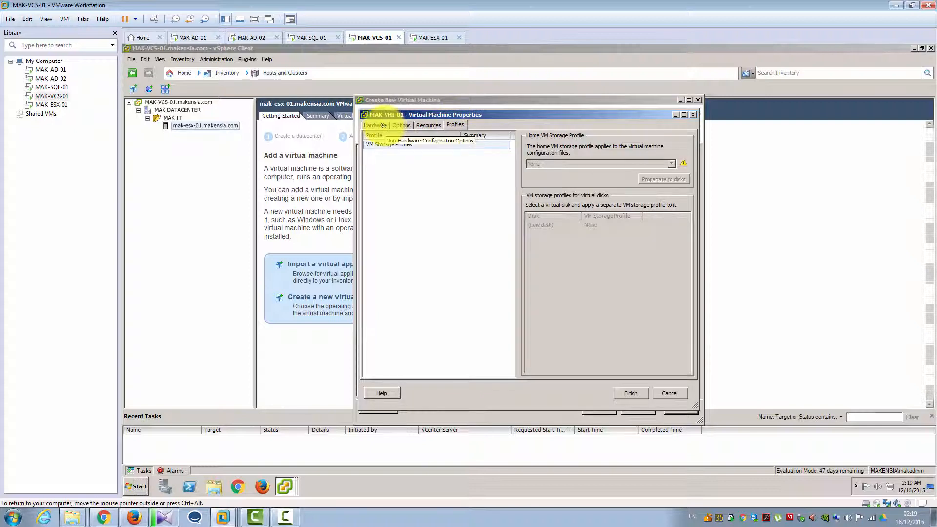
{"action": "left_click", "coordinate": [376, 124]}
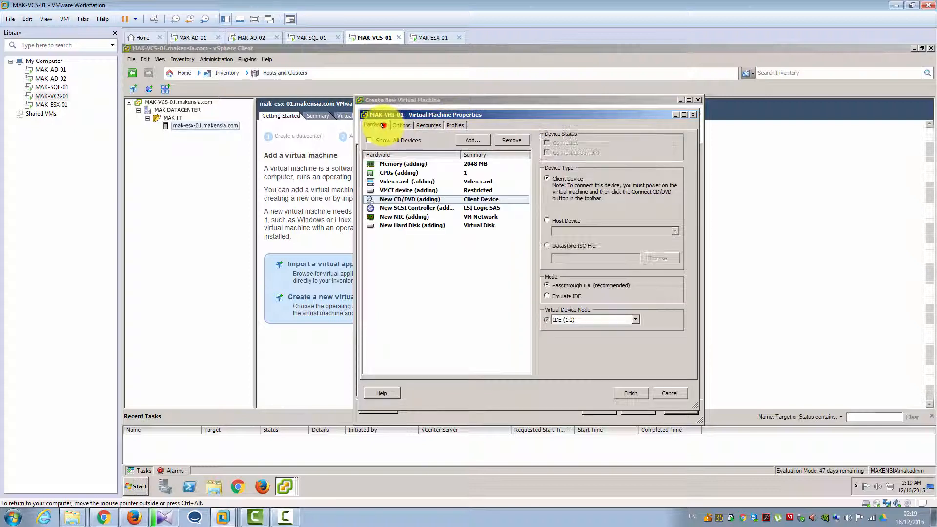
{"action": "left_click", "coordinate": [632, 392]}
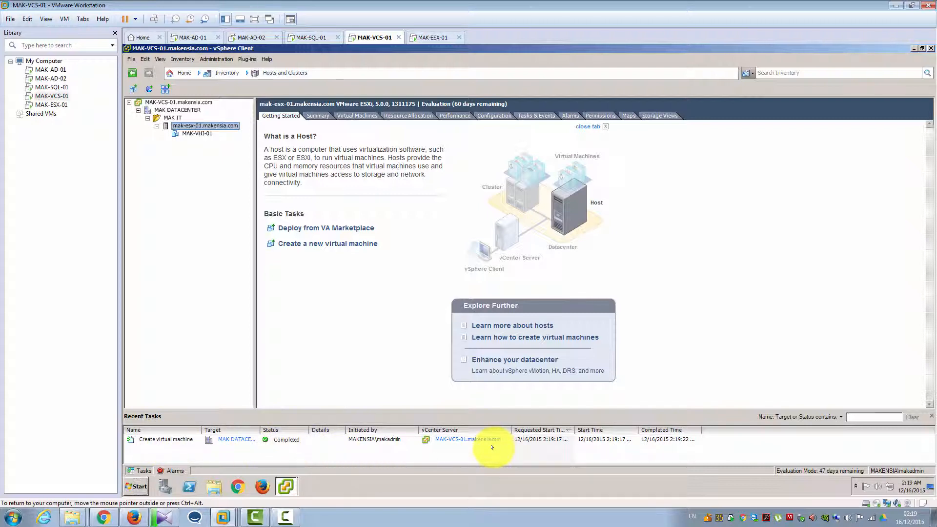
Power on the MAK-VHI-01 virtual machine under the ESXi host
{"action": "left_click", "coordinate": [191, 135]}
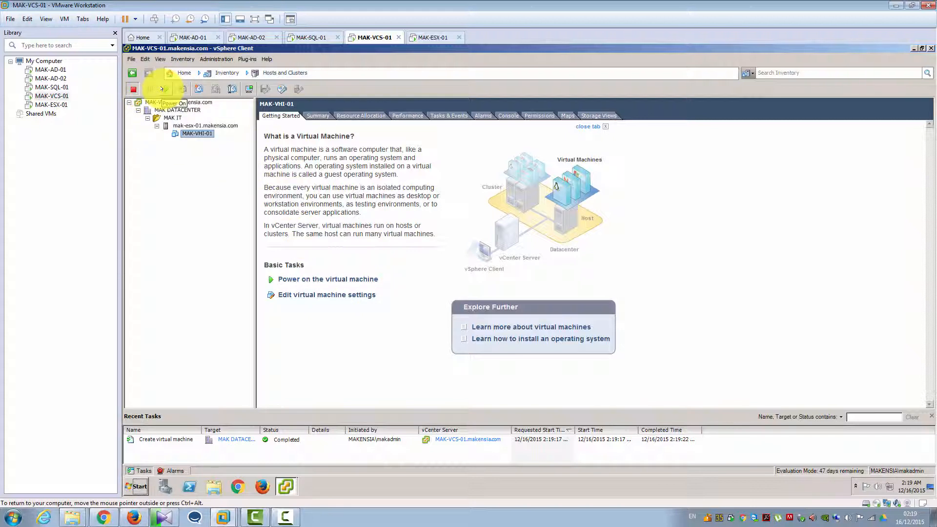
{"action": "right_click", "coordinate": [185, 131]}
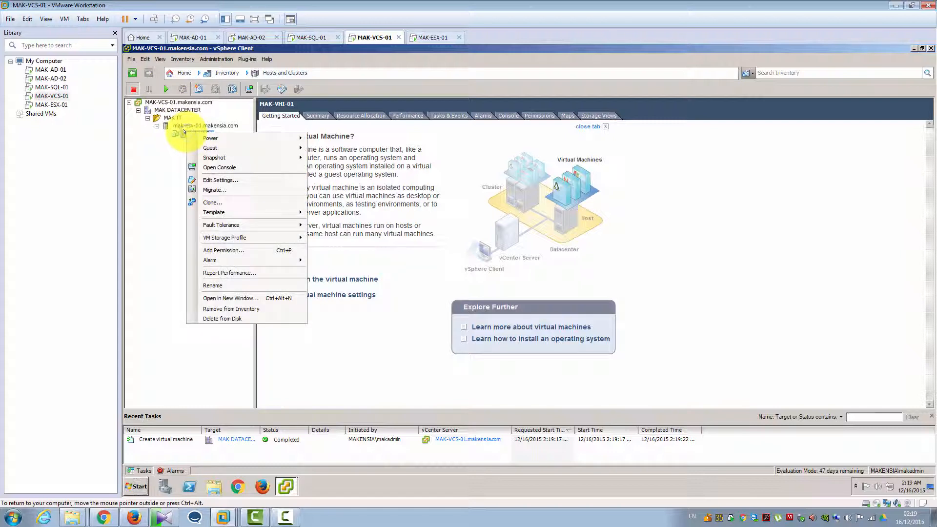
{"action": "mouse_move", "coordinate": [196, 138]}
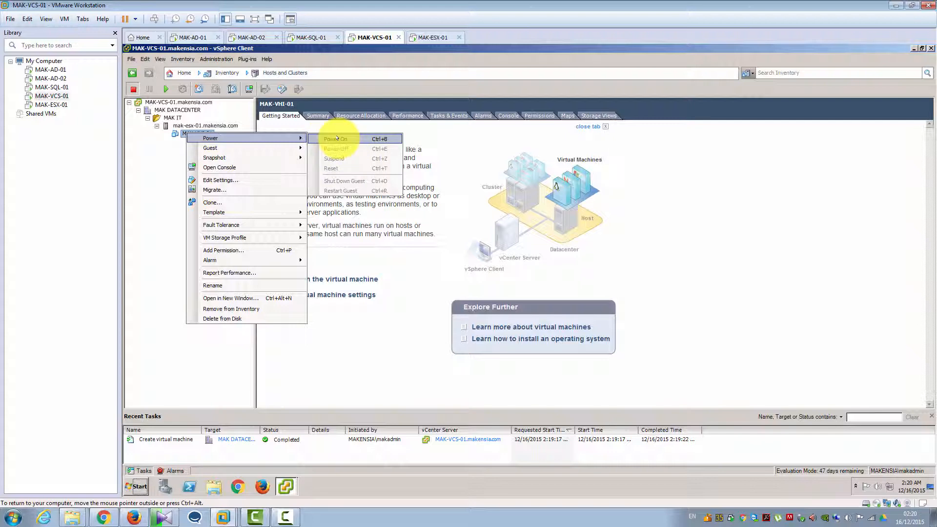
{"action": "mouse_move", "coordinate": [291, 148]}
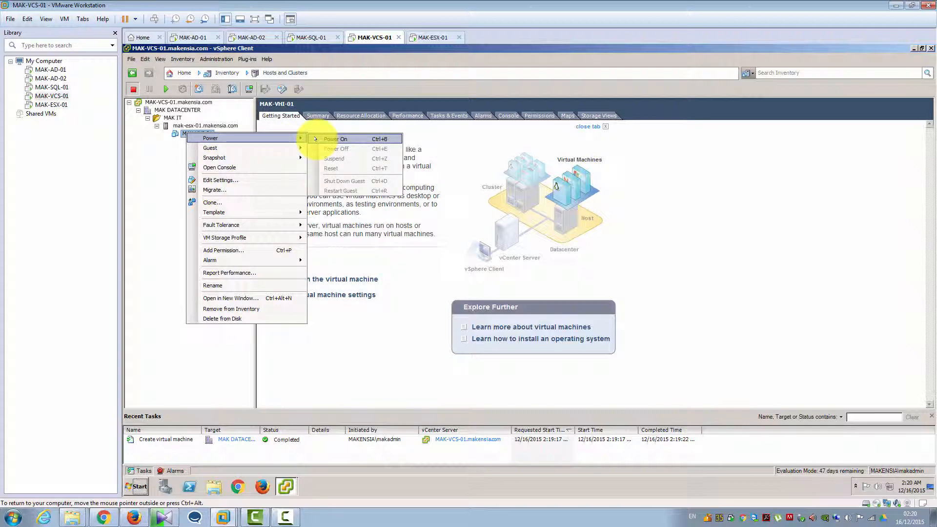
{"action": "left_click", "coordinate": [315, 139]}
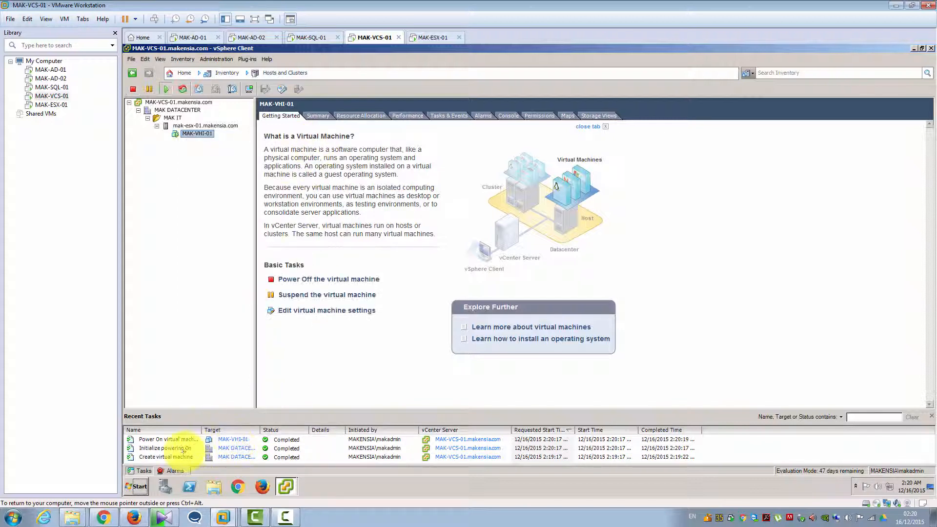
Launch the console of MAK-VHI-01 and move its window clear of the inventory tree
{"action": "right_click", "coordinate": [190, 133]}
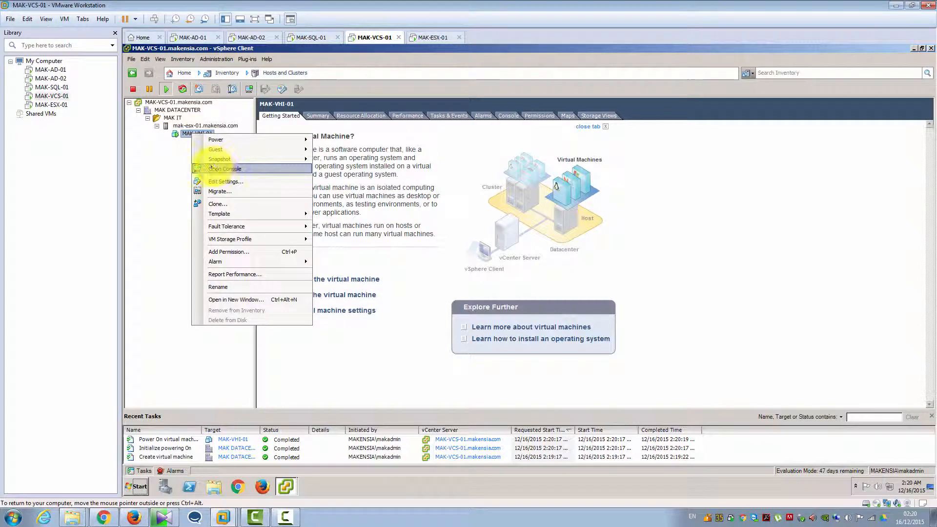
{"action": "left_click", "coordinate": [339, 91]}
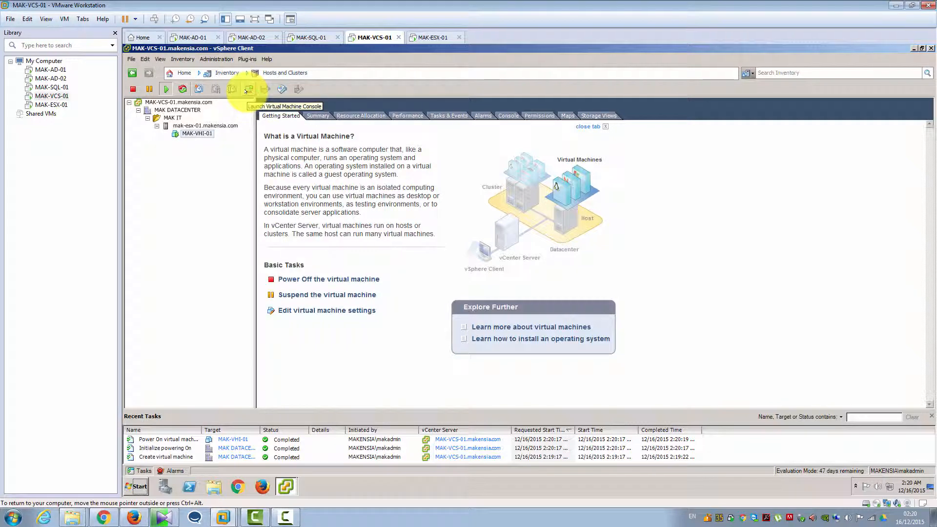
{"action": "left_click", "coordinate": [362, 522]}
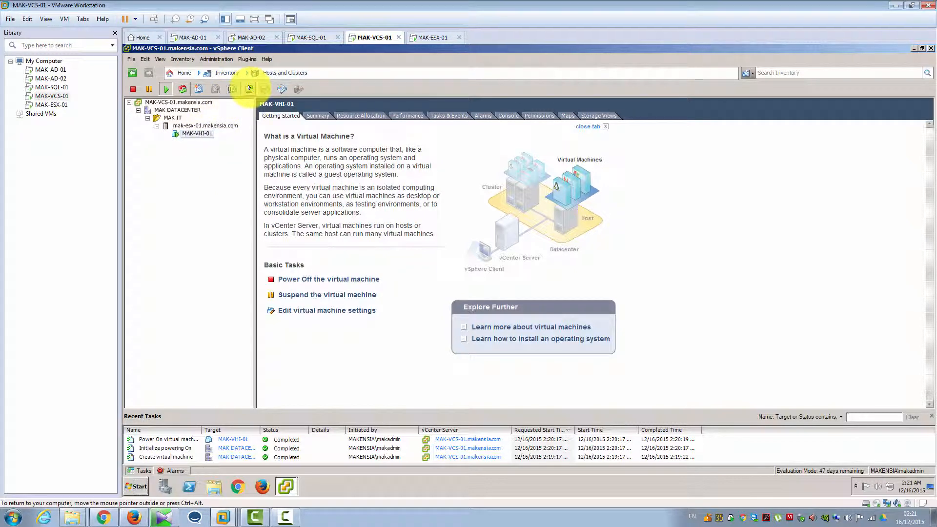
{"action": "left_click", "coordinate": [249, 88]}
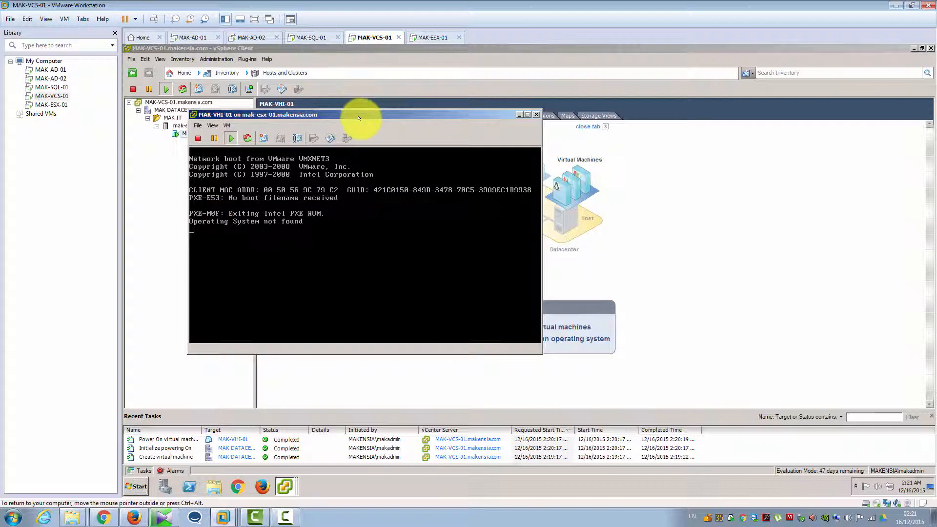
{"action": "left_click_drag", "start_coordinate": [361, 115], "coordinate": [464, 112]}
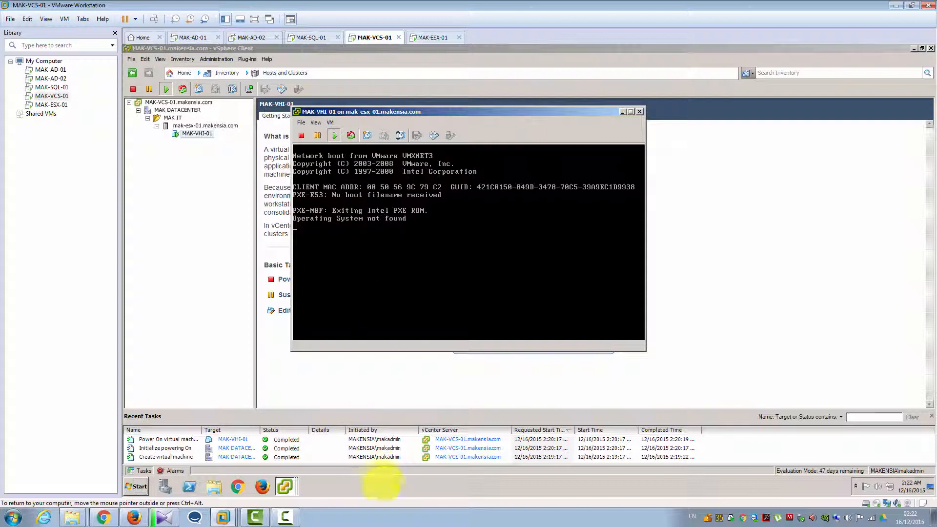
Copy the Windows 7 installation folder onto the desktop of MAK-VCS-01
{"action": "left_click", "coordinate": [384, 487]}
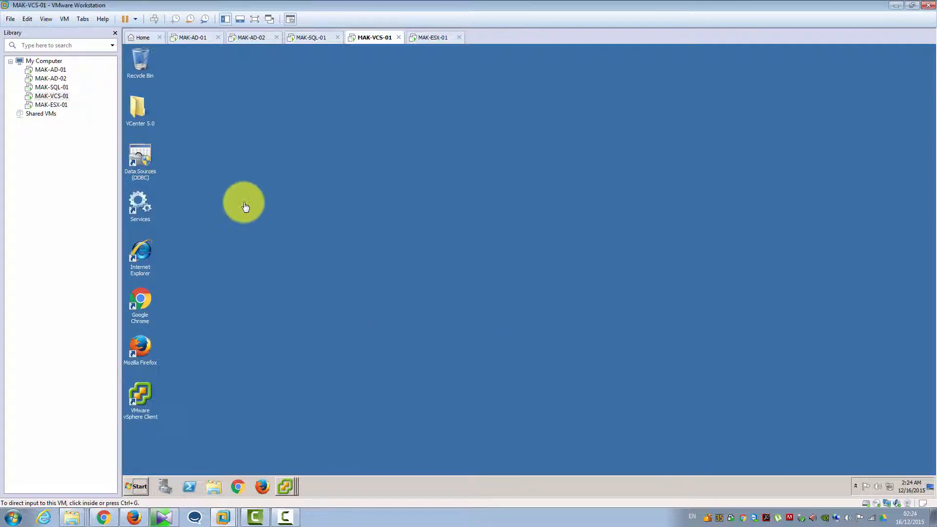
{"action": "left_click", "coordinate": [244, 204]}
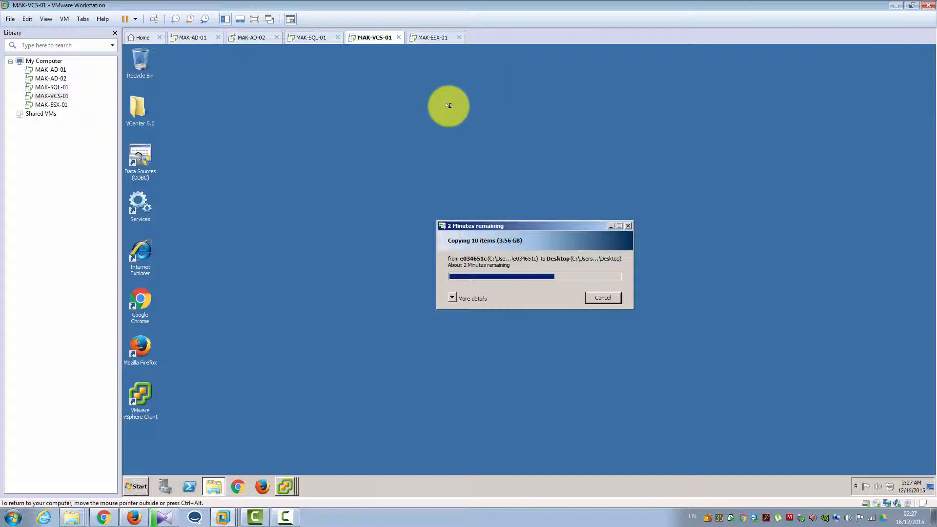
{"action": "left_click", "coordinate": [394, 521]}
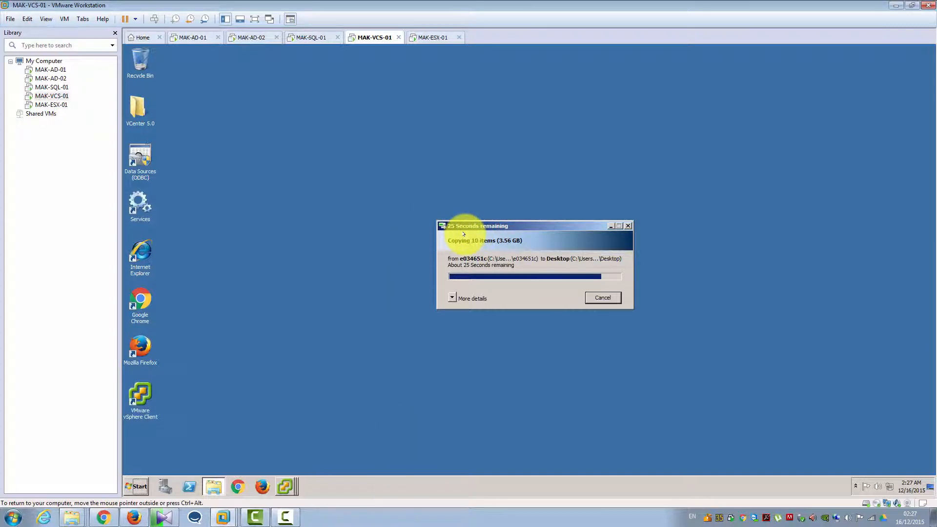
Bring the MAK-VCS-01 vSphere Client and the MAK-VHI-01 console back to the front and reposition the console over the client
{"action": "left_click", "coordinate": [292, 481]}
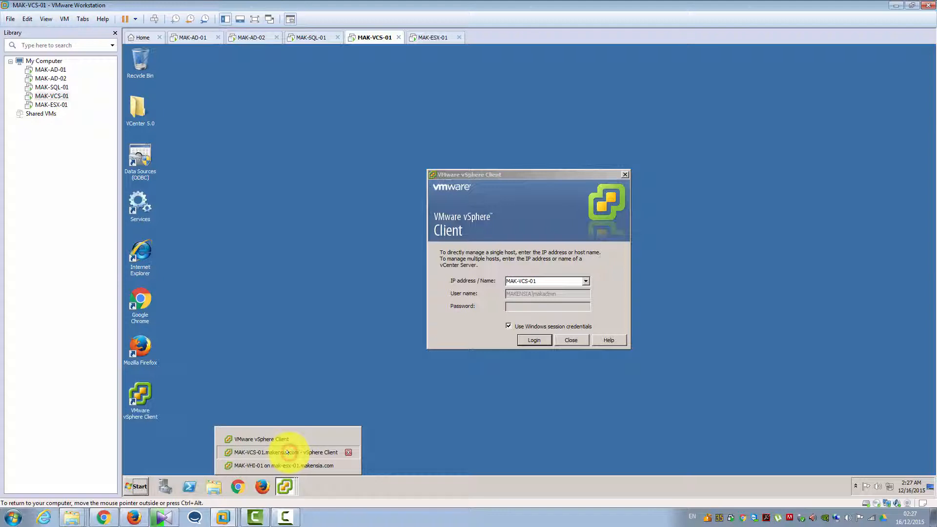
{"action": "left_click", "coordinate": [284, 452]}
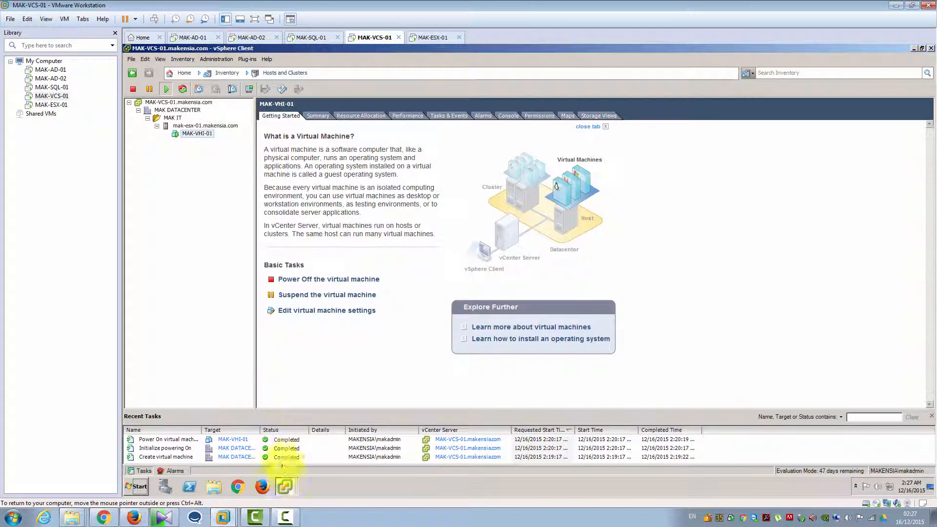
{"action": "left_click", "coordinate": [285, 481]}
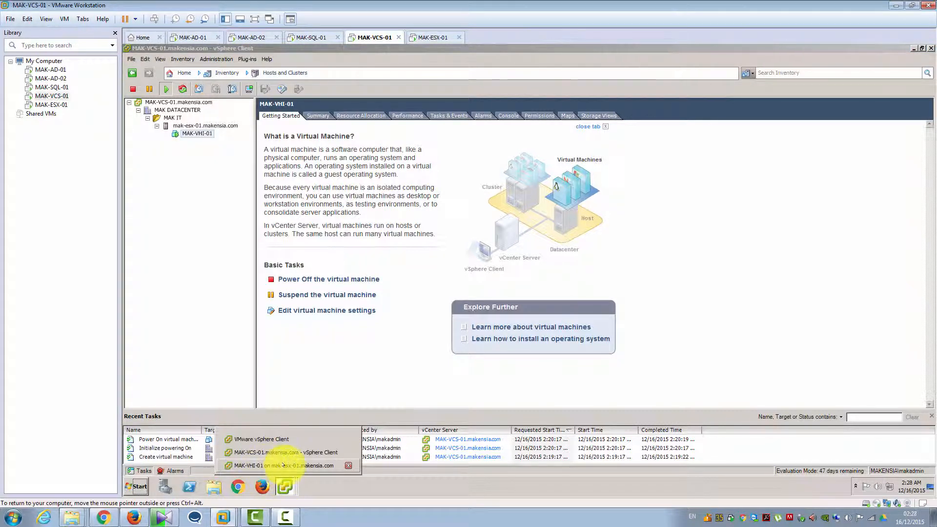
{"action": "left_click", "coordinate": [278, 466]}
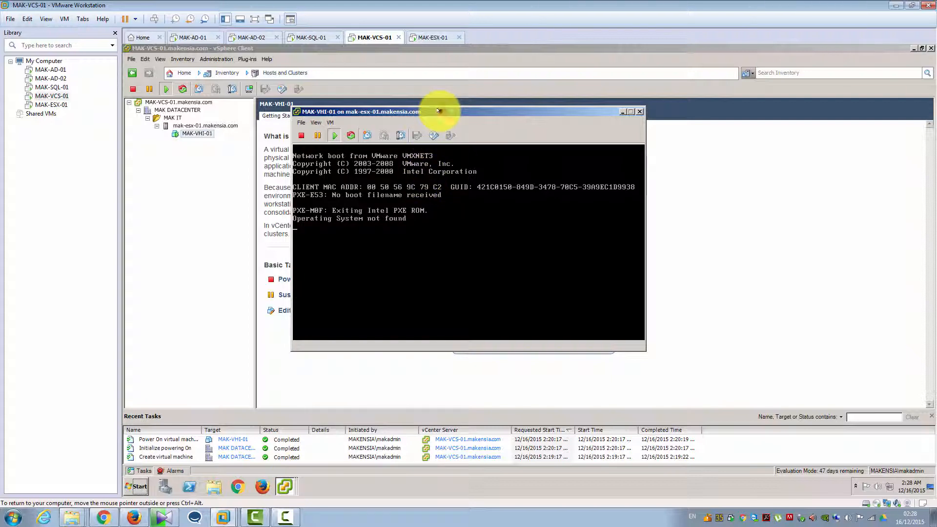
{"action": "left_click_drag", "start_coordinate": [432, 112], "coordinate": [494, 139]}
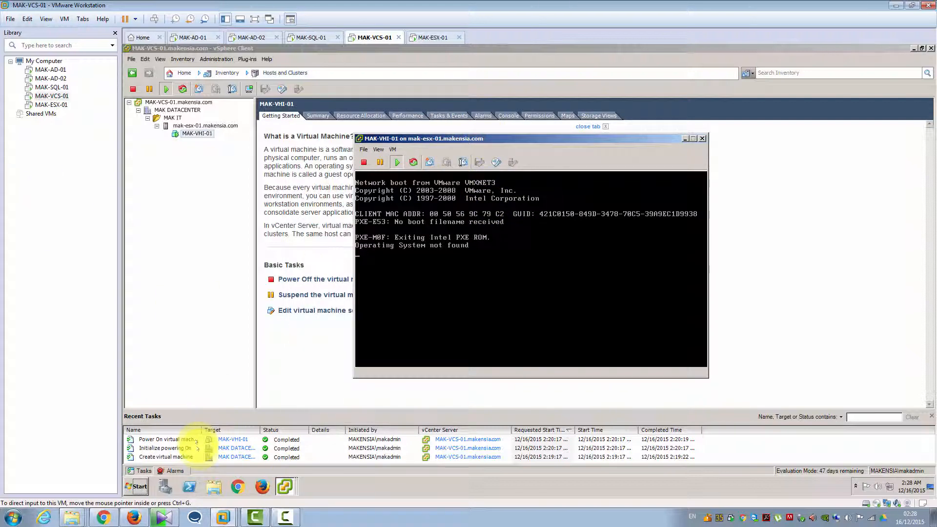
{"action": "left_click", "coordinate": [277, 484]}
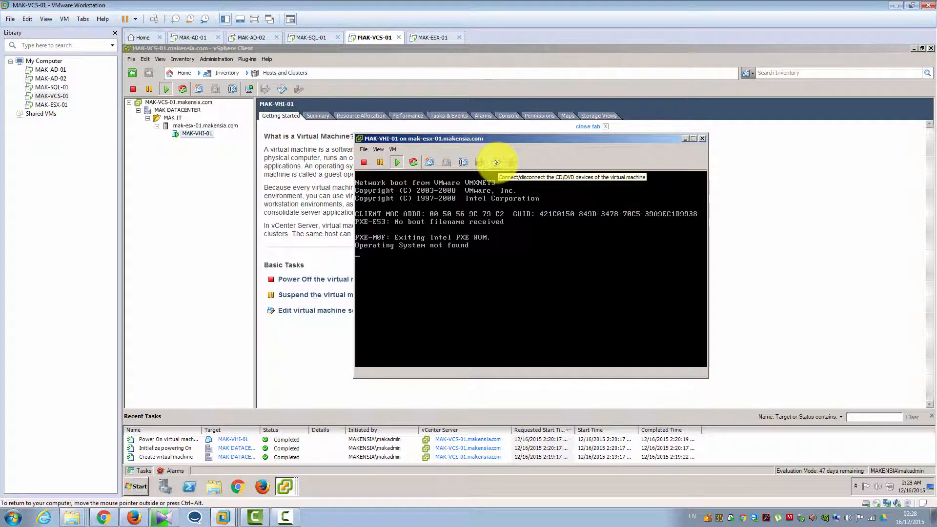
Connect CD/DVD drive 1 of MAK-VHI-01 to the local ISO W7UE3264OEM_EN.ISO in the desktop's Windows 7 Ultimate Edition folder
{"action": "left_click", "coordinate": [495, 162]}
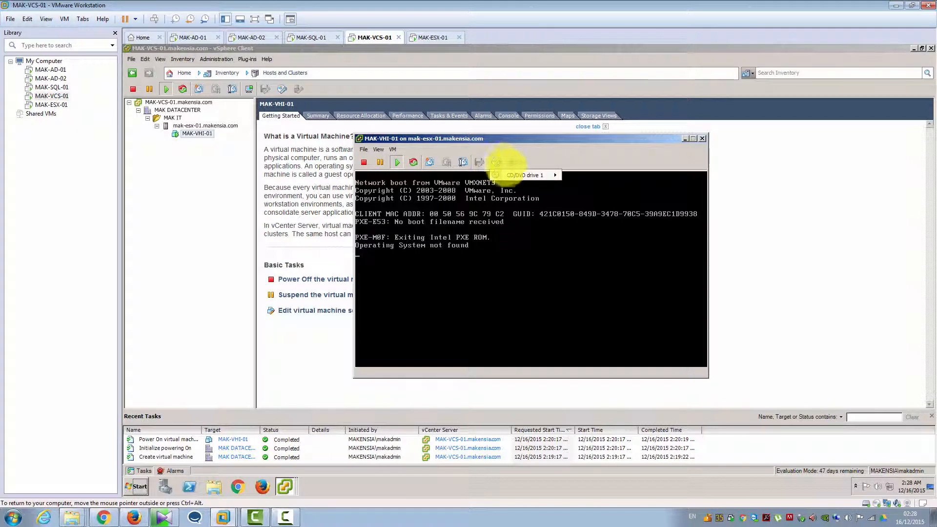
{"action": "mouse_move", "coordinate": [513, 174]}
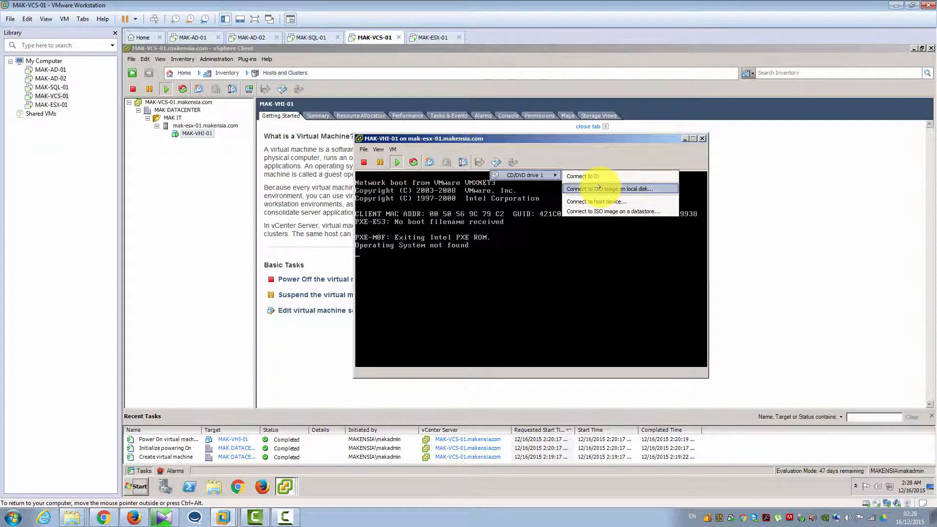
{"action": "left_click", "coordinate": [599, 188]}
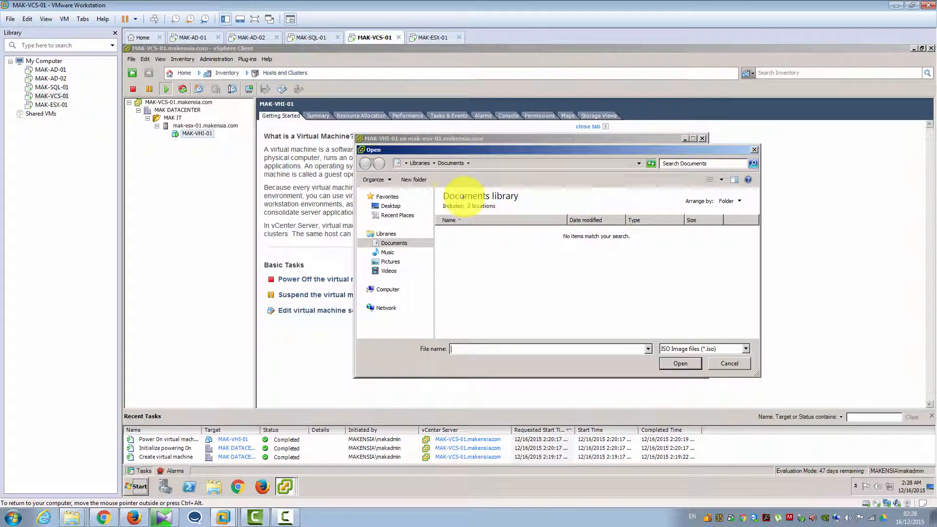
{"action": "left_click", "coordinate": [391, 206]}
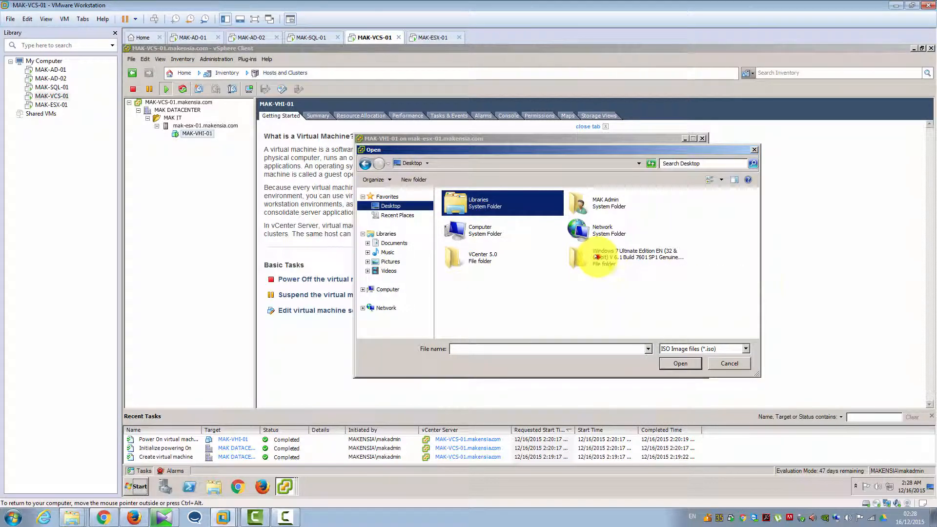
{"action": "double_click", "coordinate": [596, 257]}
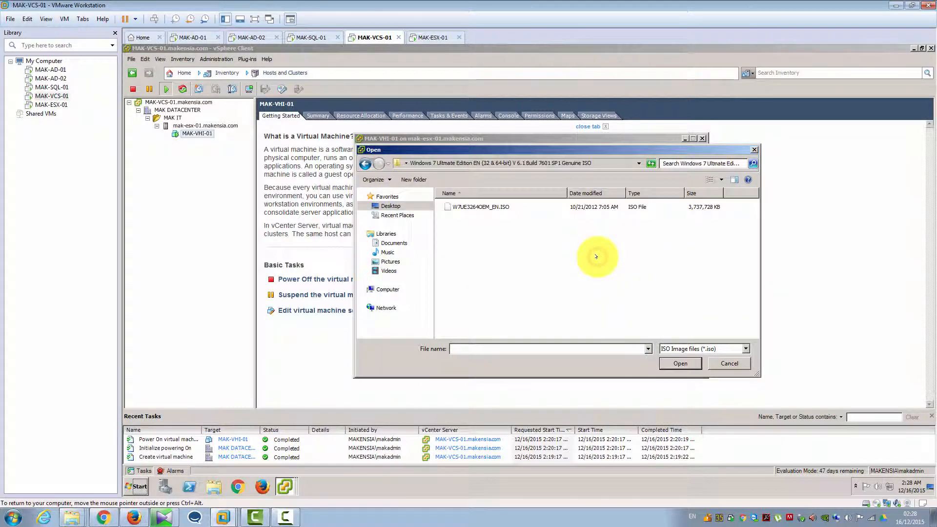
{"action": "left_click", "coordinate": [496, 208]}
{"action": "double_click", "coordinate": [496, 209]}
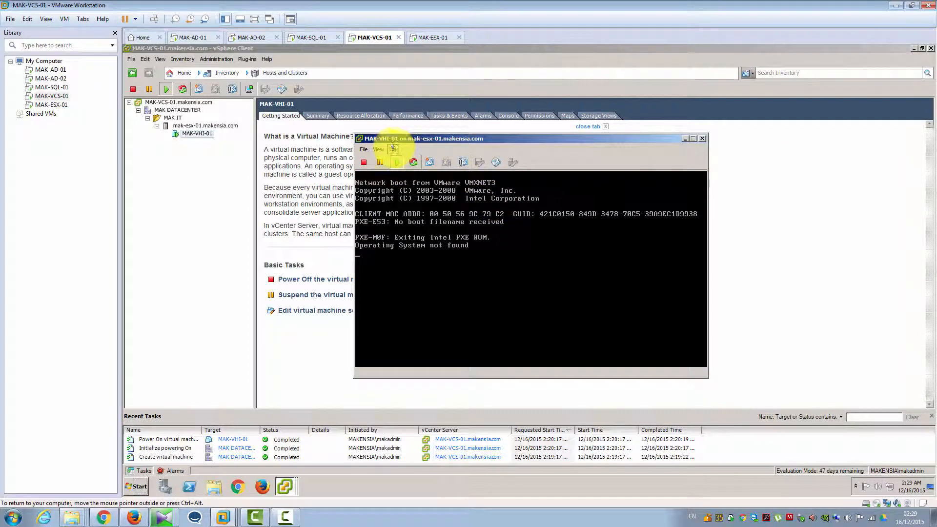
Send Ctrl+Alt+Del to the MAK-VHI-01 guest so it restarts and boots from the connected ISO
{"action": "left_click", "coordinate": [392, 149]}
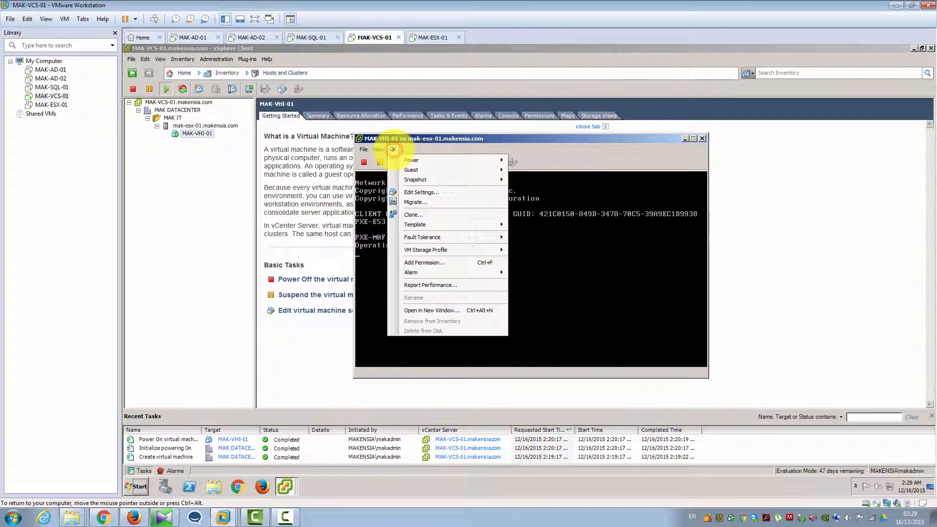
{"action": "mouse_move", "coordinate": [417, 169]}
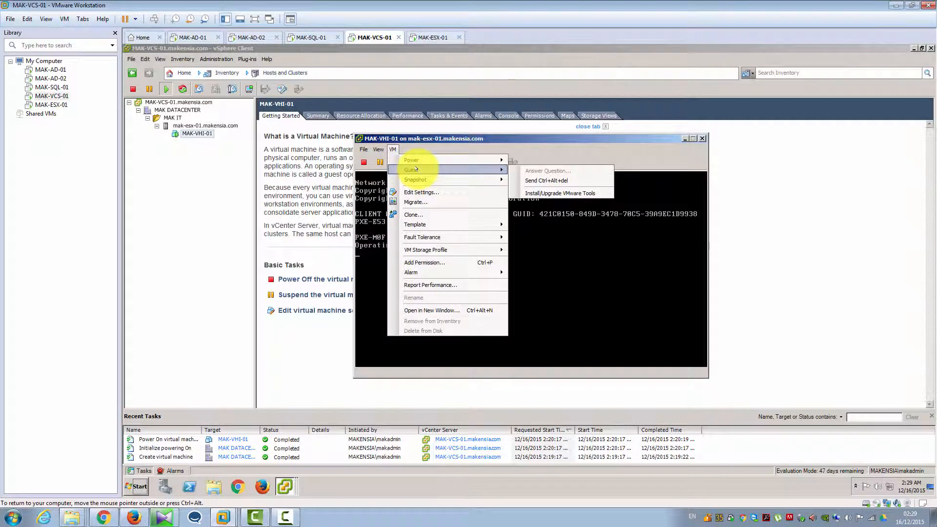
{"action": "left_click", "coordinate": [530, 177]}
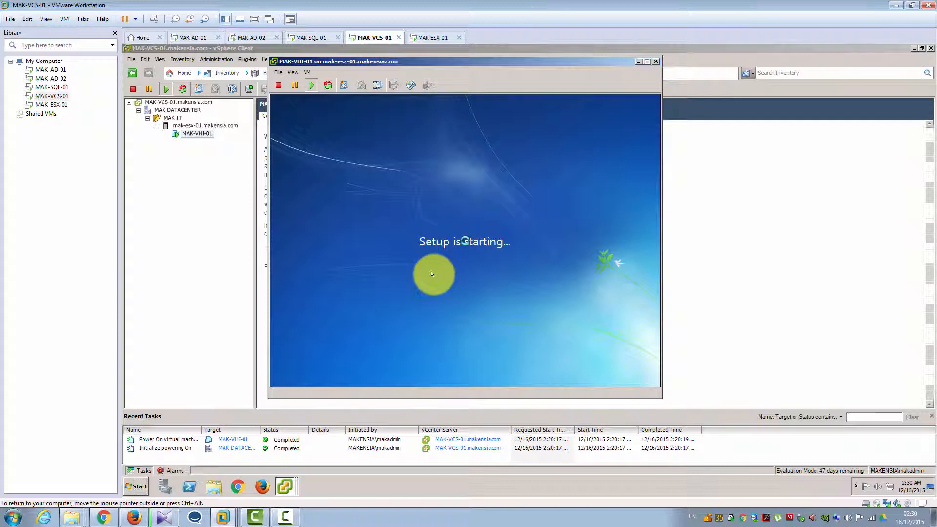
Check the physical host computer's system properties, including processor, memory and system type, and close them
{"action": "left_click", "coordinate": [12, 517]}
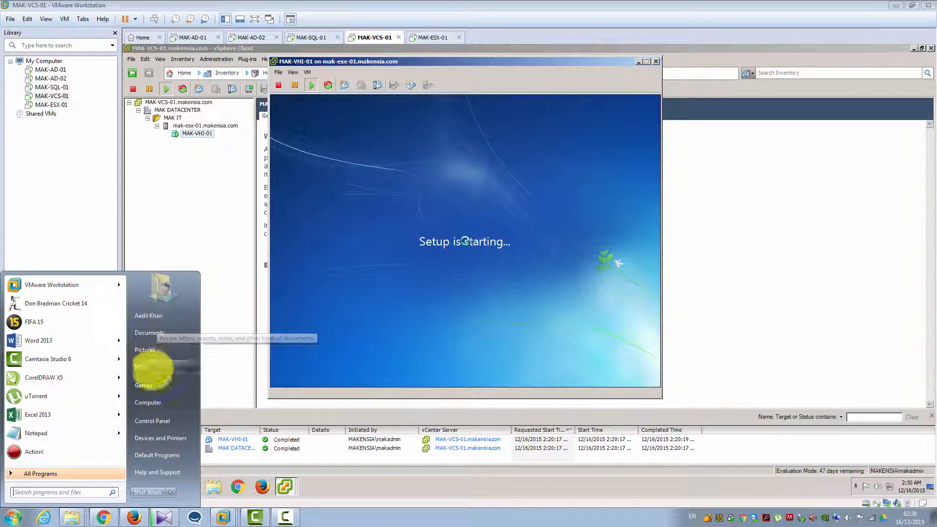
{"action": "right_click", "coordinate": [158, 404]}
{"action": "left_click", "coordinate": [187, 487]}
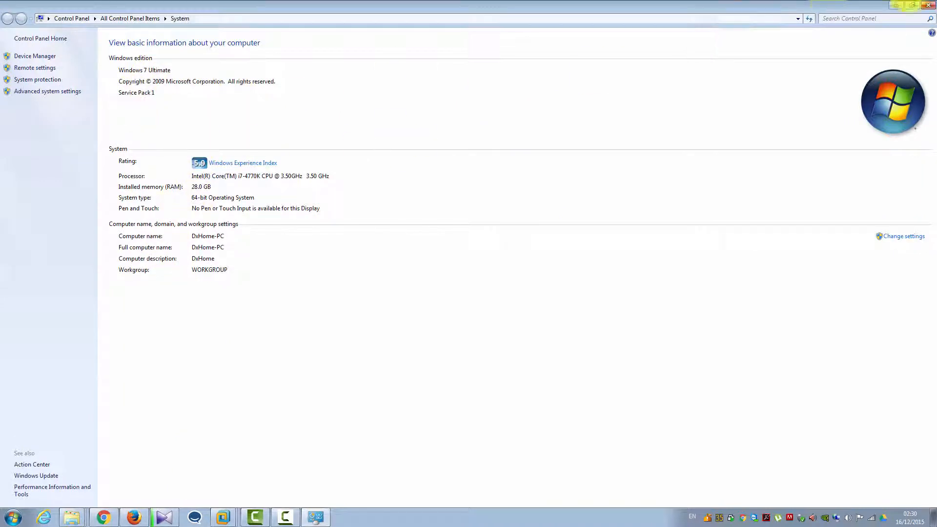
{"action": "left_click", "coordinate": [928, 5]}
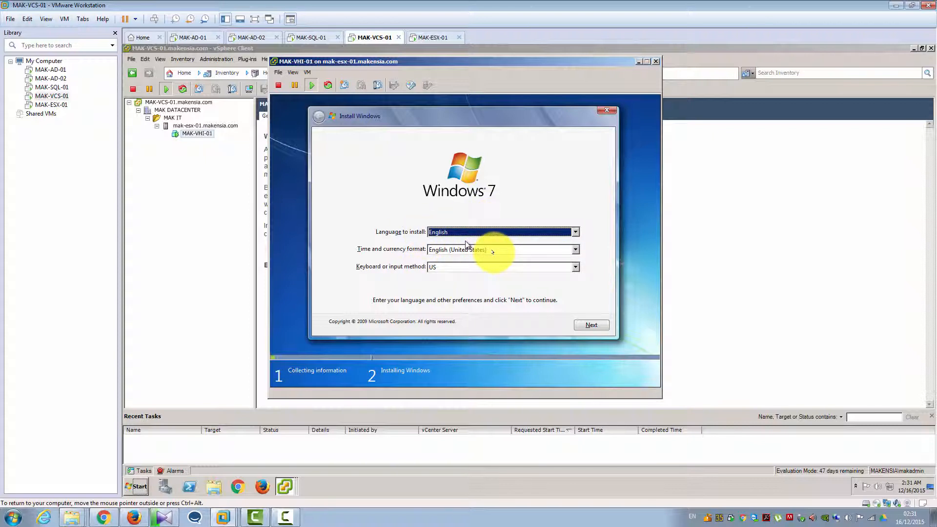
Set Windows setup's time and currency format to English (United Kingdom) and start installing Windows 7 on Disk 0 Unallocated Space
{"action": "left_click", "coordinate": [493, 251]}
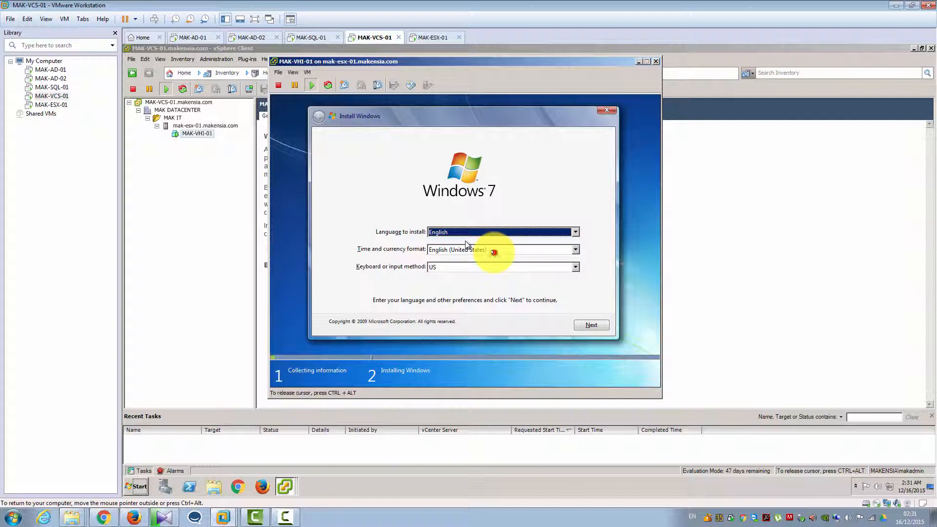
{"action": "left_click", "coordinate": [535, 252]}
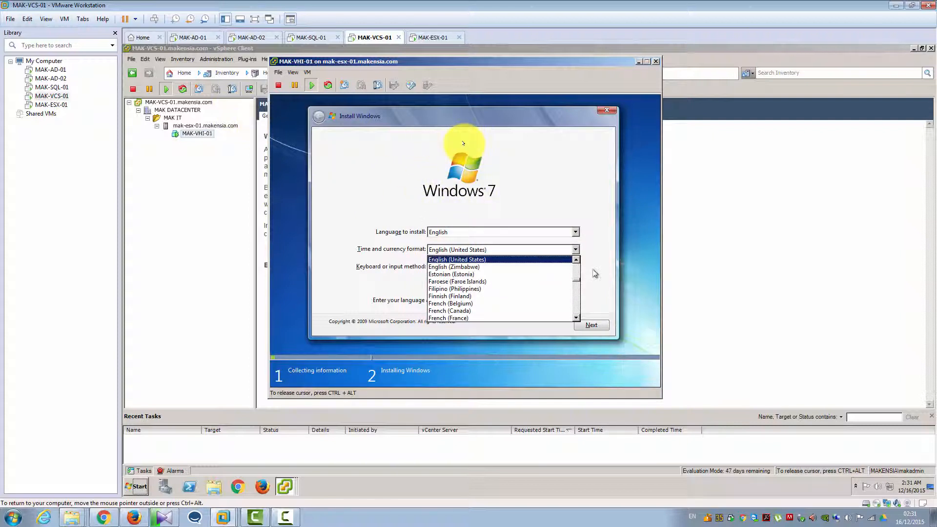
{"action": "left_click", "coordinate": [575, 260]}
{"action": "left_click", "coordinate": [556, 261]}
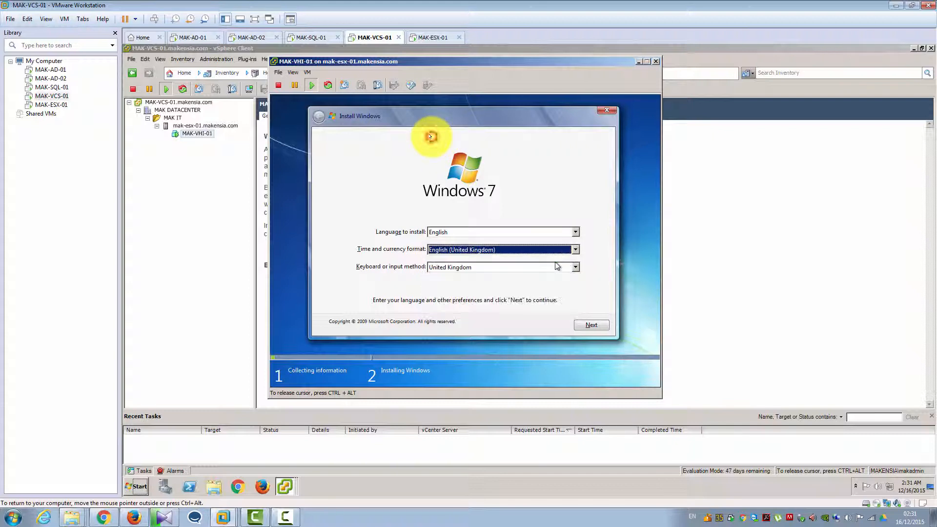
{"action": "left_click", "coordinate": [583, 326]}
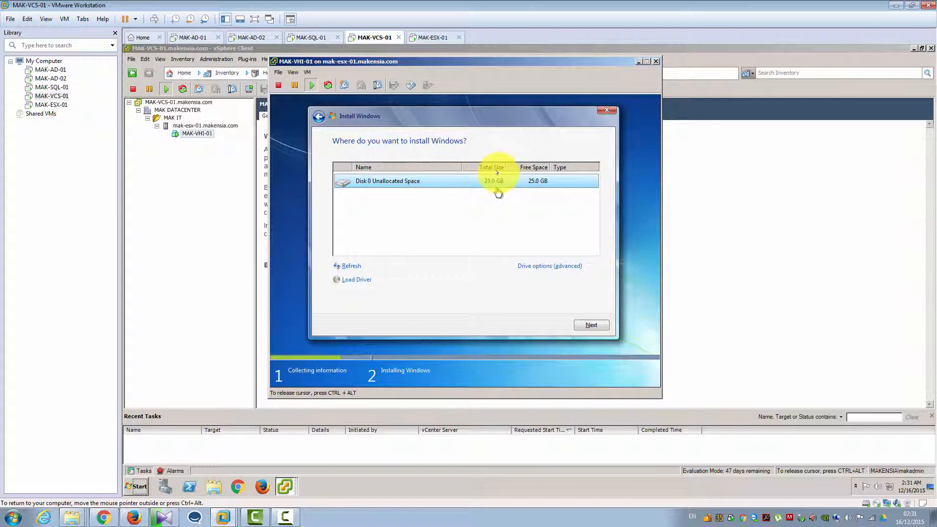
{"action": "left_click", "coordinate": [587, 326]}
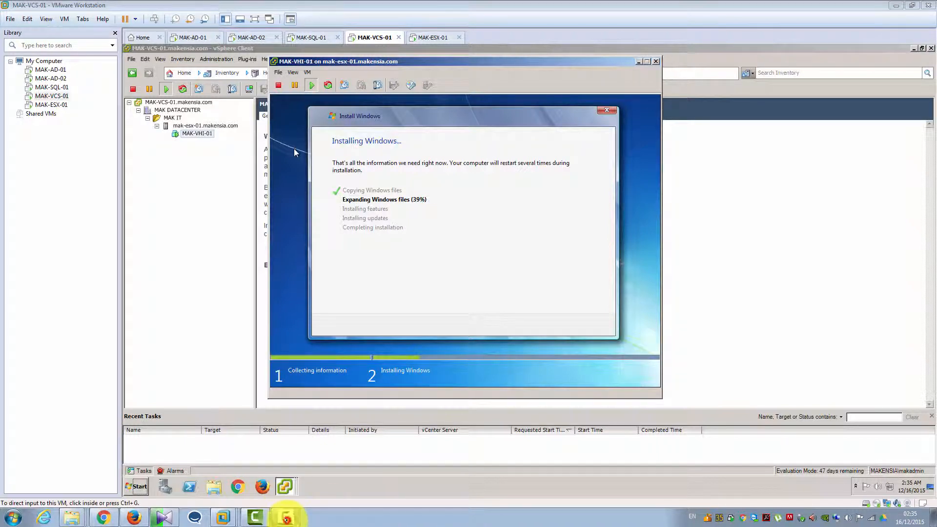
{"action": "left_click", "coordinate": [286, 518]}
{"action": "left_click", "coordinate": [779, 446]}
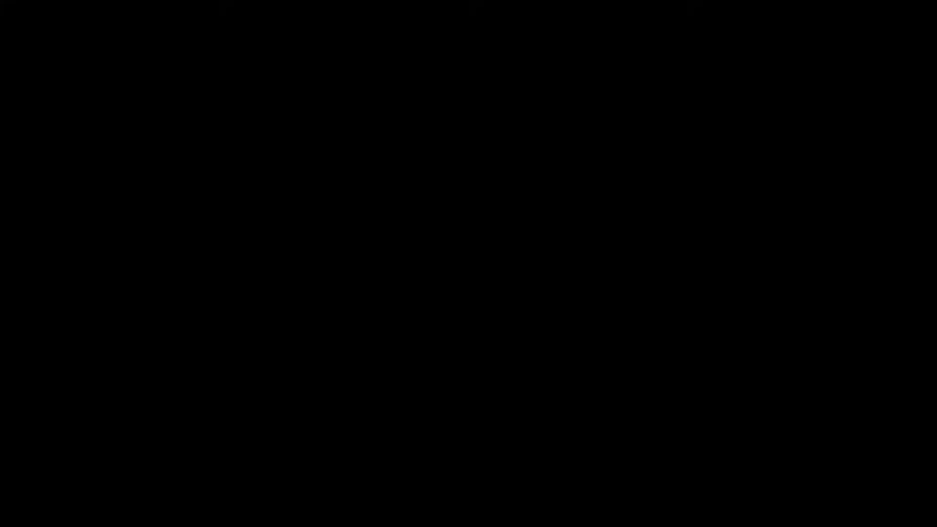